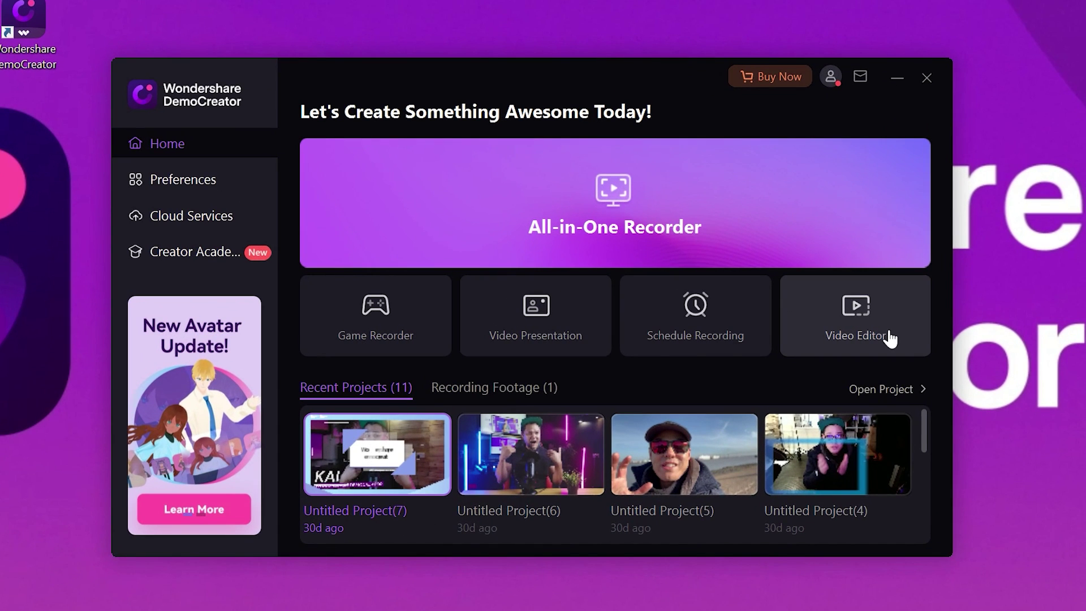
Import the Employee Training Video file (8J2A1341_Proxy.mov) and drag it onto the timeline.
left_click(890, 338)
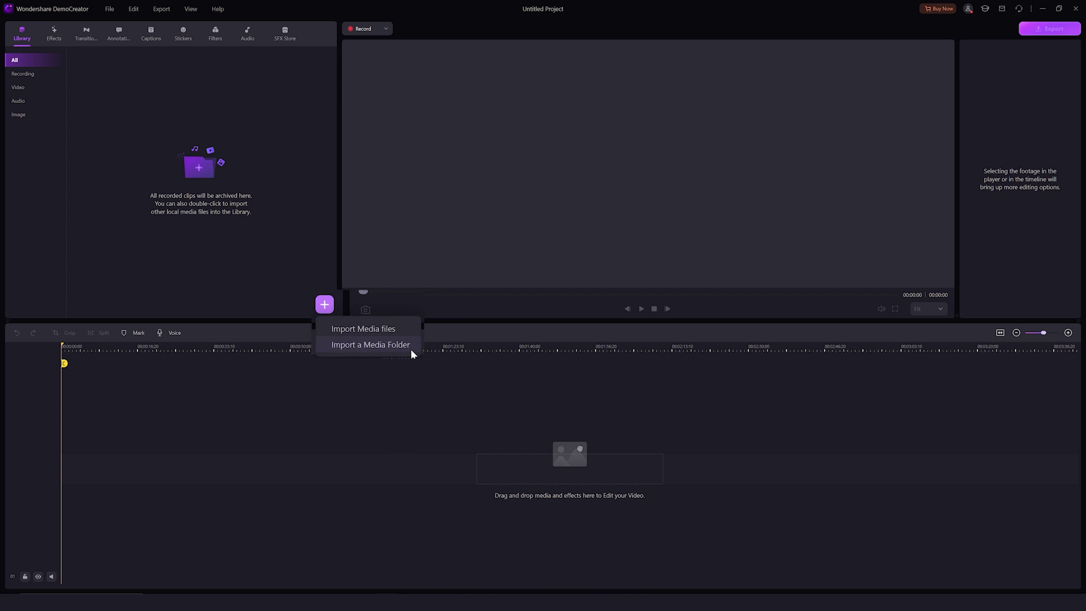
left_click(370, 324)
left_click(289, 83)
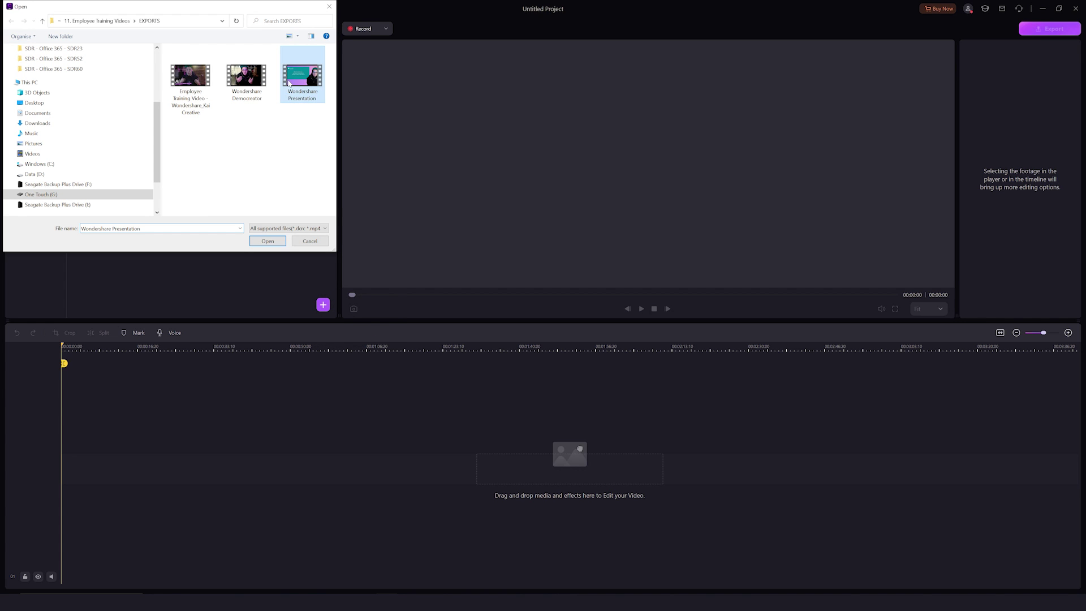
left_click(252, 83)
left_click(202, 85)
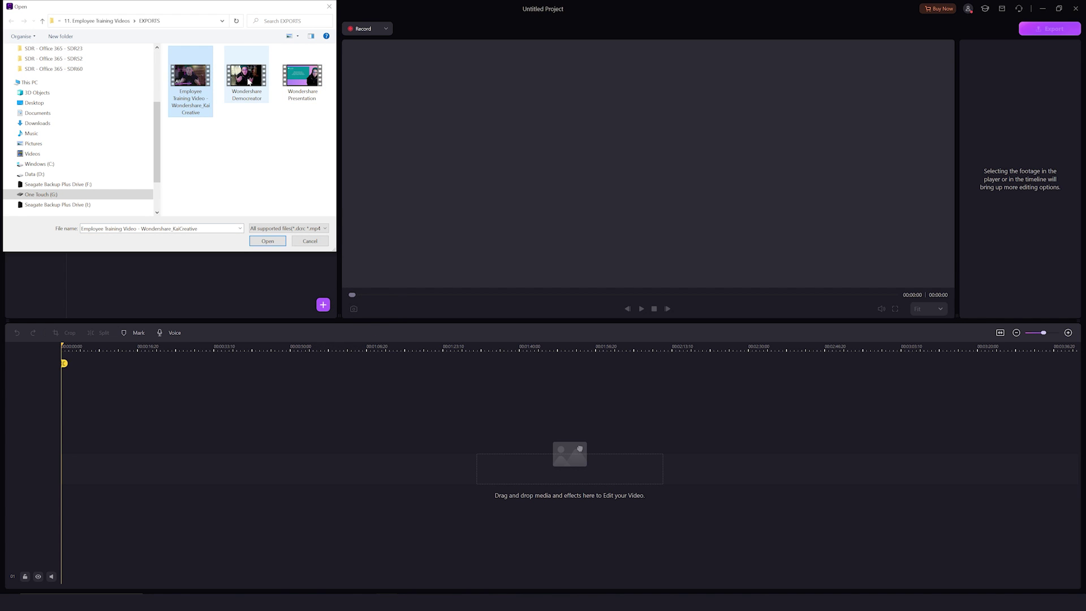
left_click(267, 241)
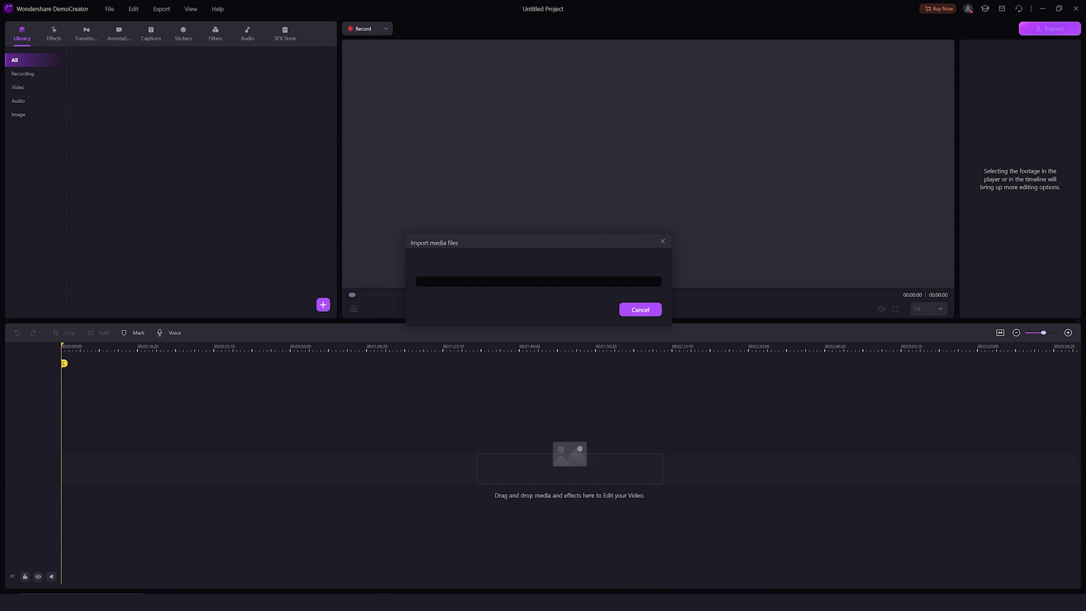
left_click_drag(144, 151, 59, 456)
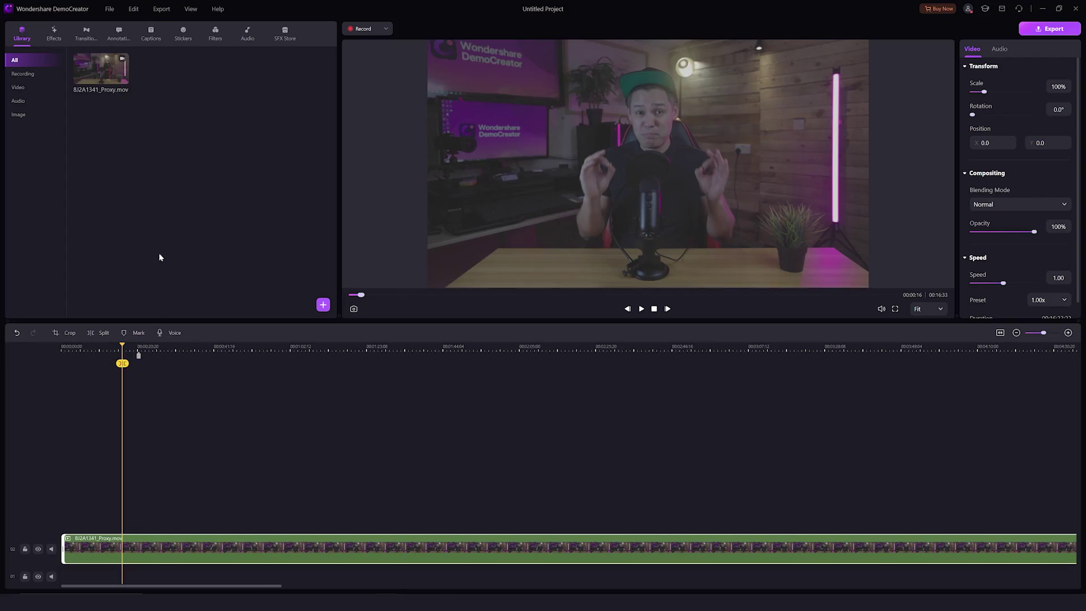
Apply the Zoom to bottom right pan effect to the clip and enlarge its end area to 837x471.
left_click(54, 33)
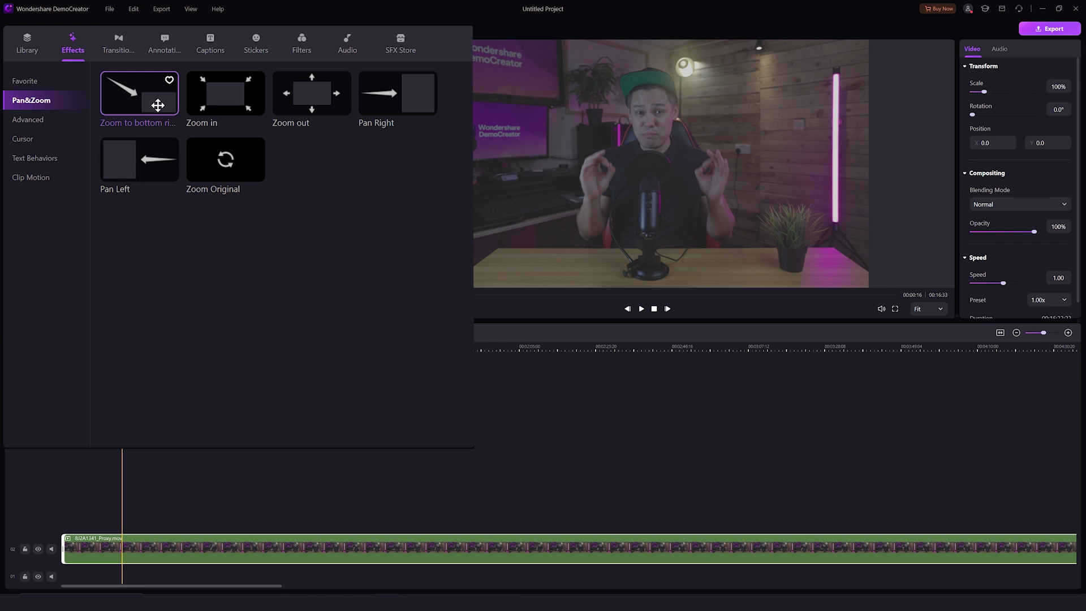
left_click_drag(109, 74, 76, 548)
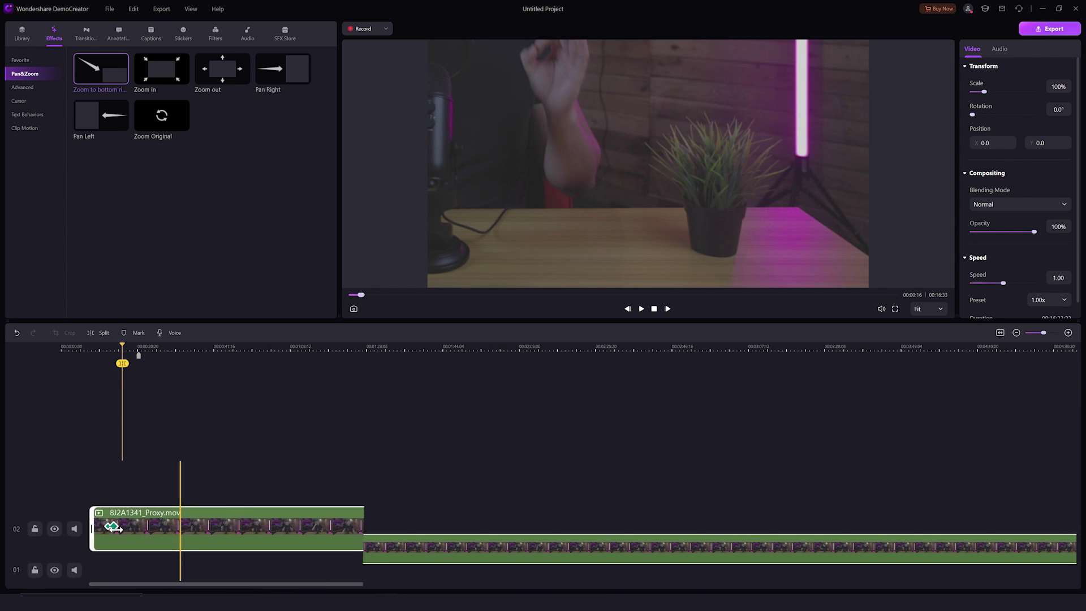
left_click(66, 350)
left_click_drag(66, 350, 122, 374)
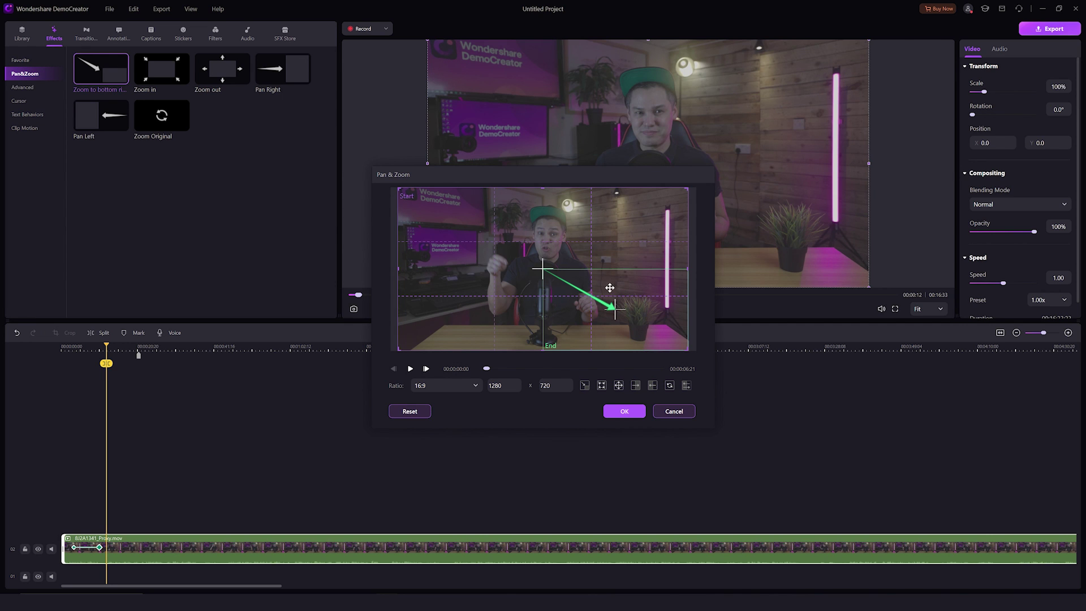
left_click_drag(615, 309, 572, 204)
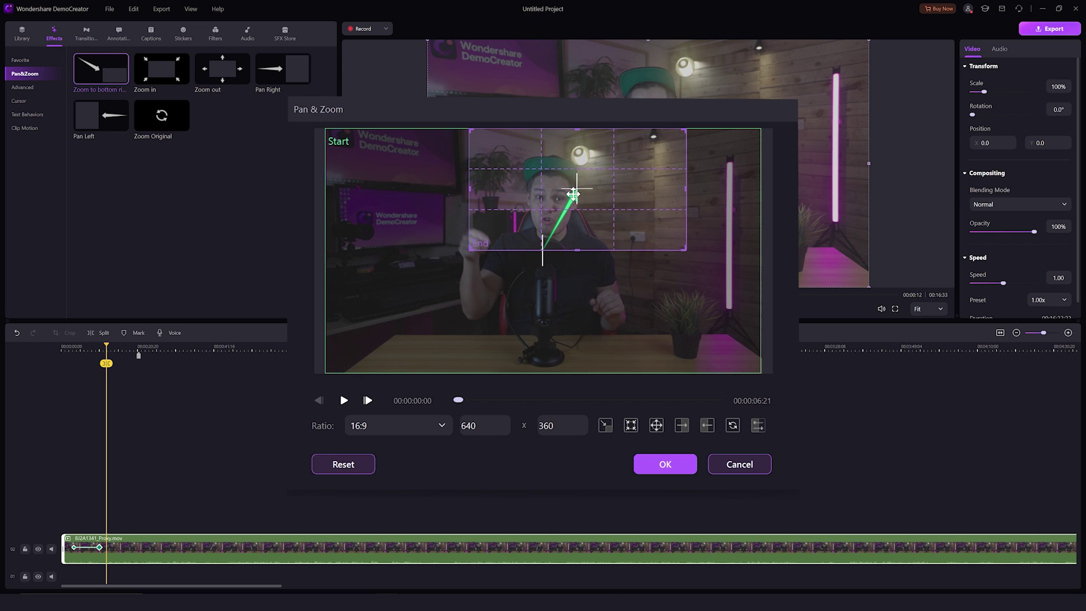
left_click_drag(466, 275, 405, 341)
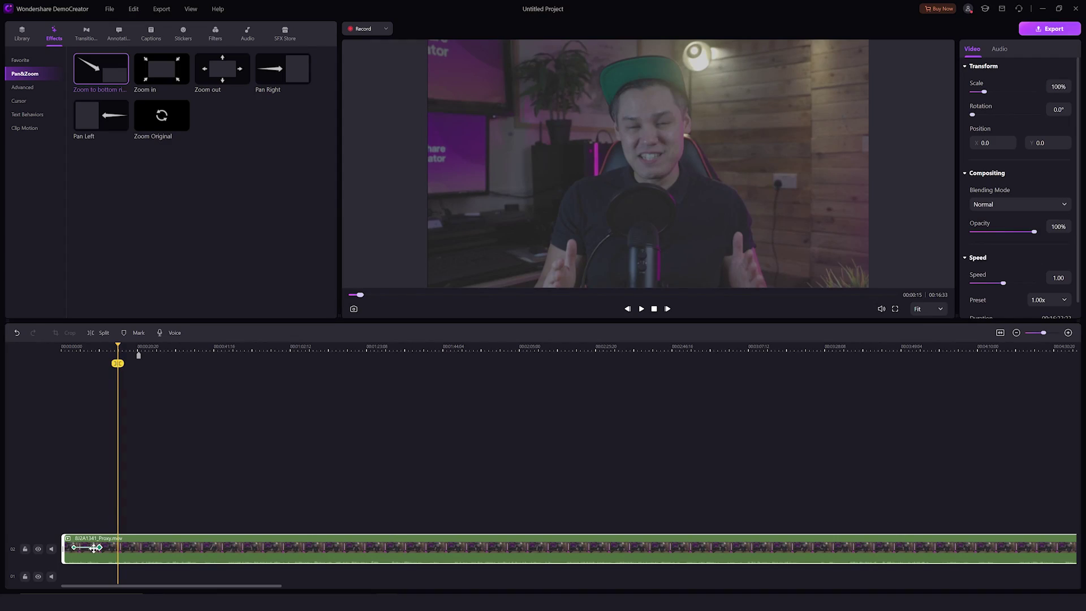
Remove the effect, split the clip at the playhead, and reapply Zoom to bottom right to the first part.
key("Delete")
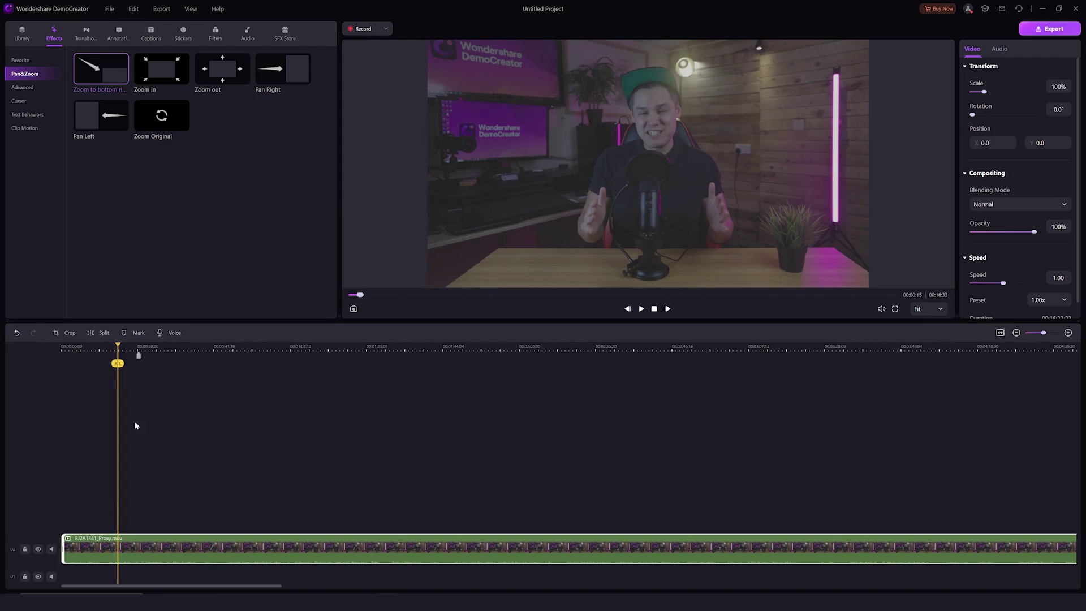
left_click(93, 335)
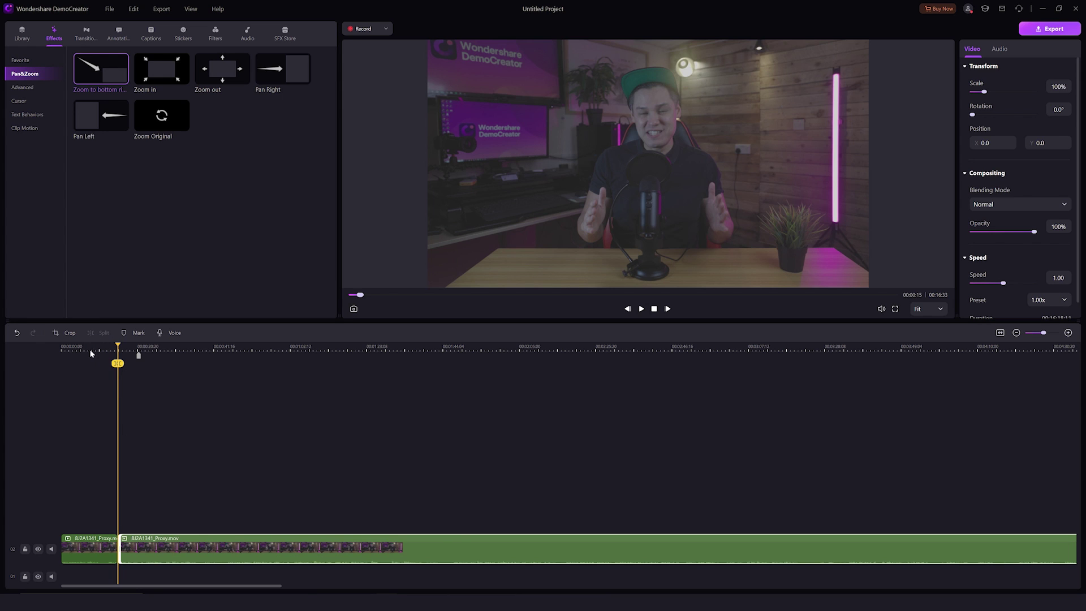
left_click_drag(91, 354, 69, 351)
left_click_drag(107, 79, 83, 547)
left_click(82, 548)
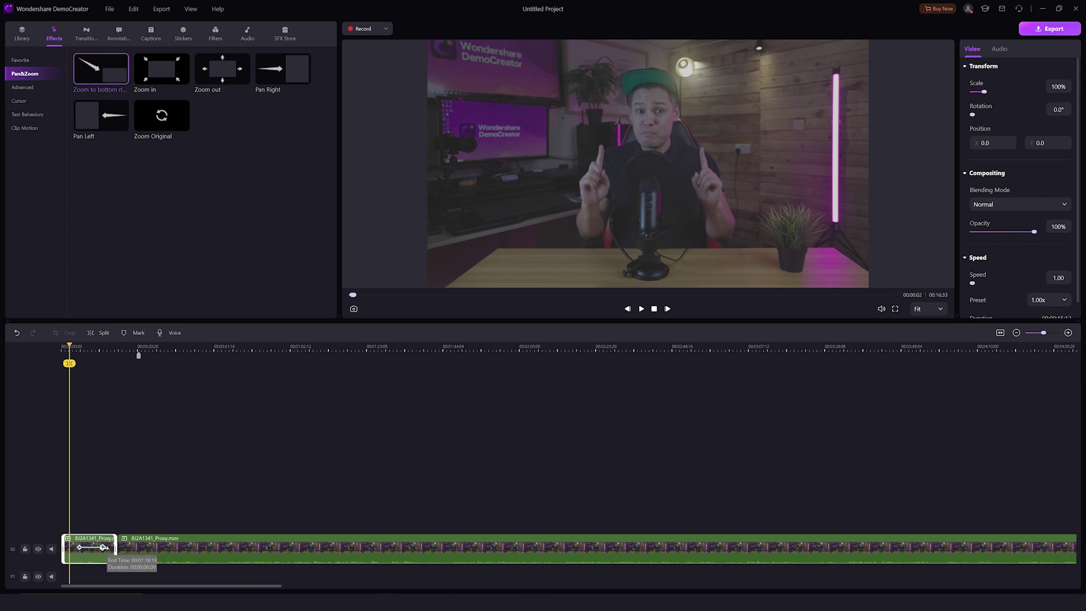
key("space")
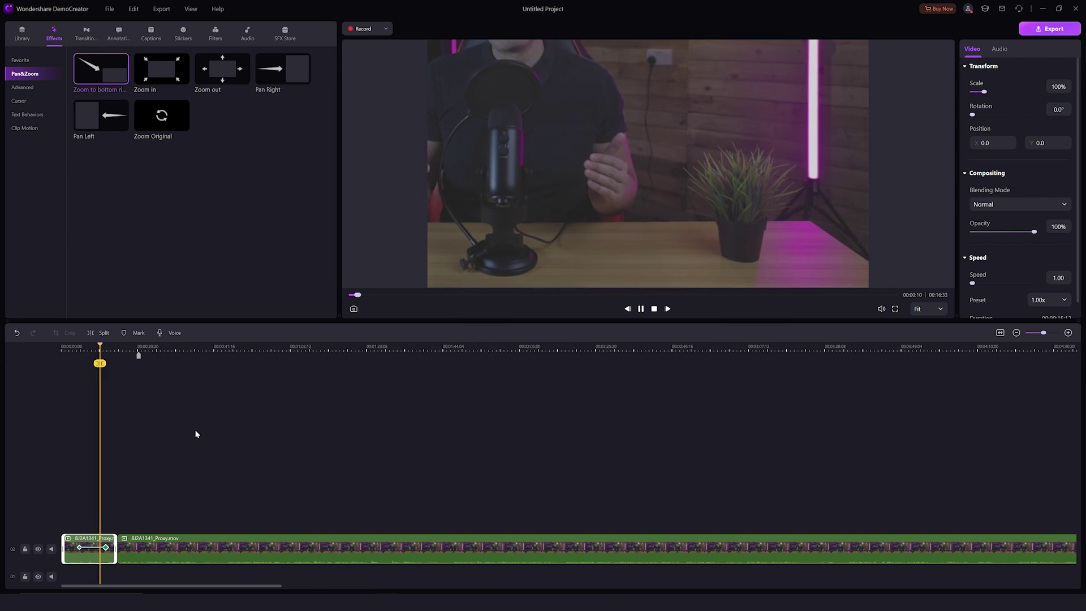
left_click_drag(136, 352, 125, 353)
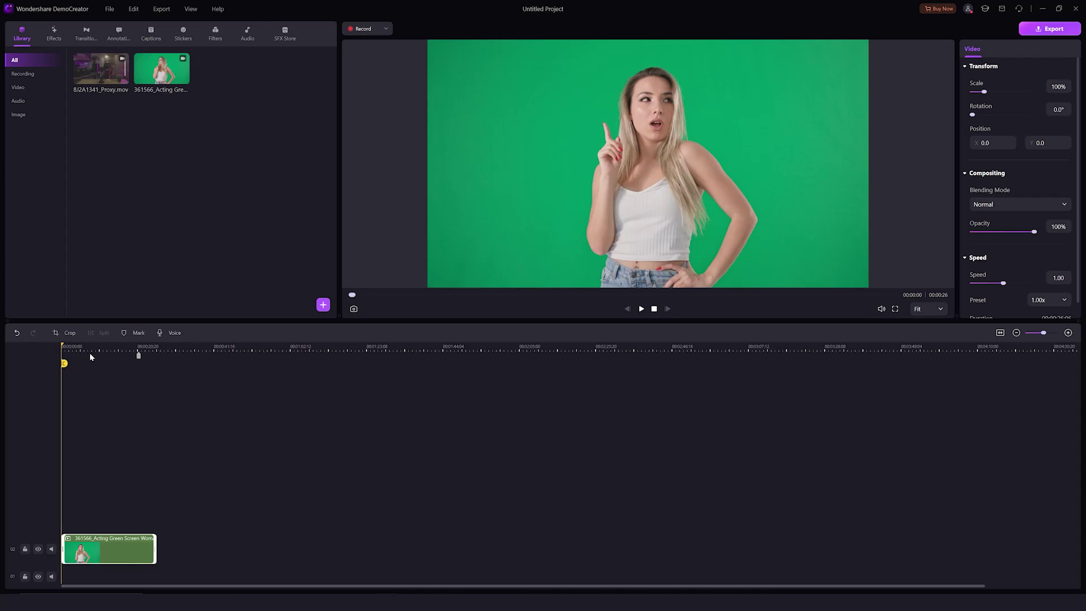
Apply the Advanced Green Screen effect to the clip and set its key colour to green.
left_click_drag(89, 352, 100, 351)
left_click(54, 32)
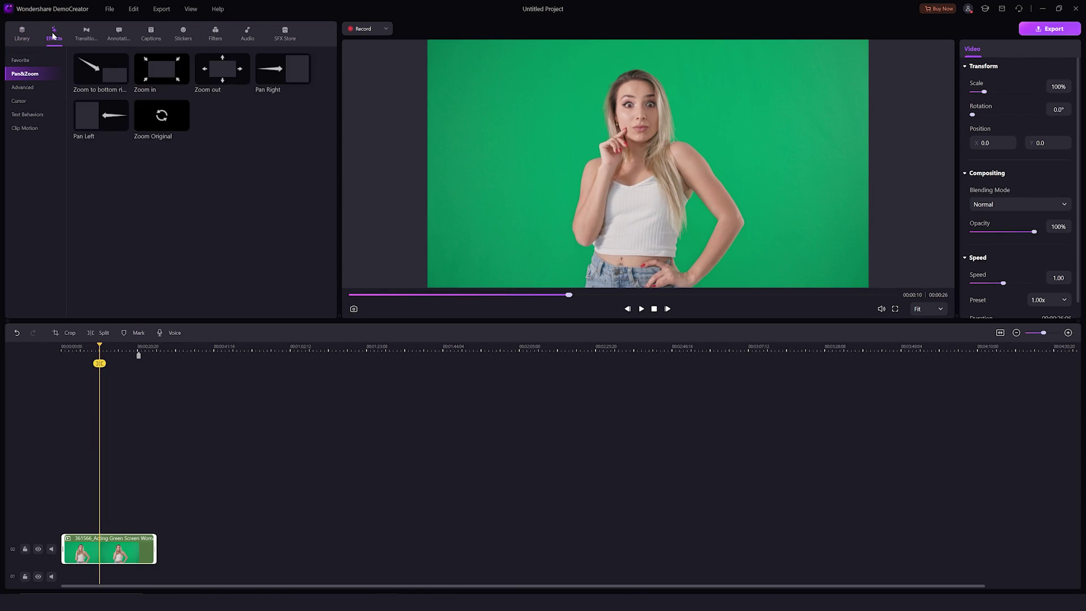
left_click(33, 103)
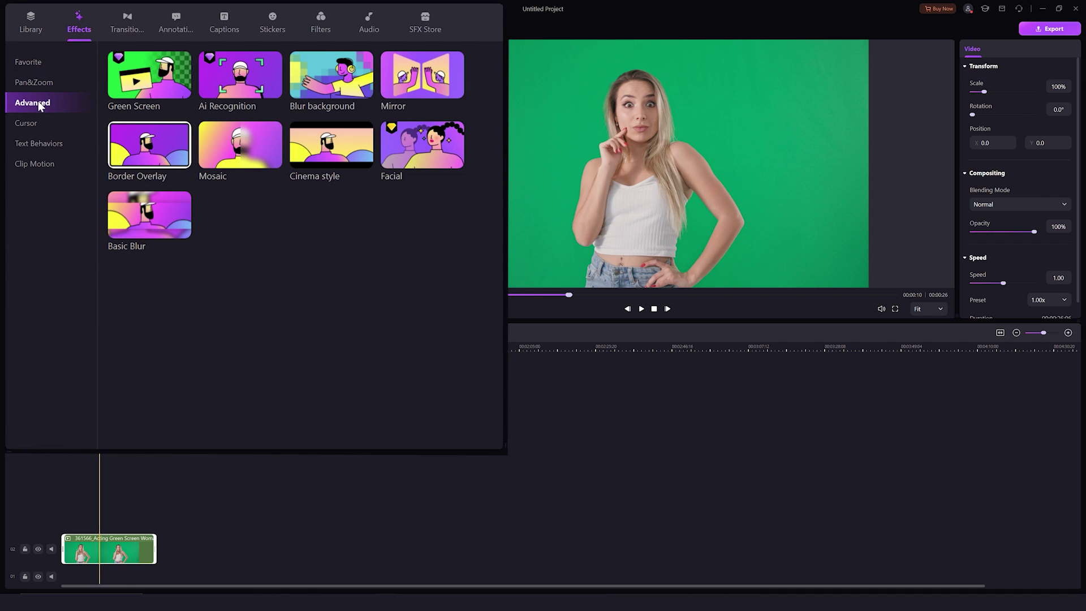
left_click_drag(150, 84, 105, 548)
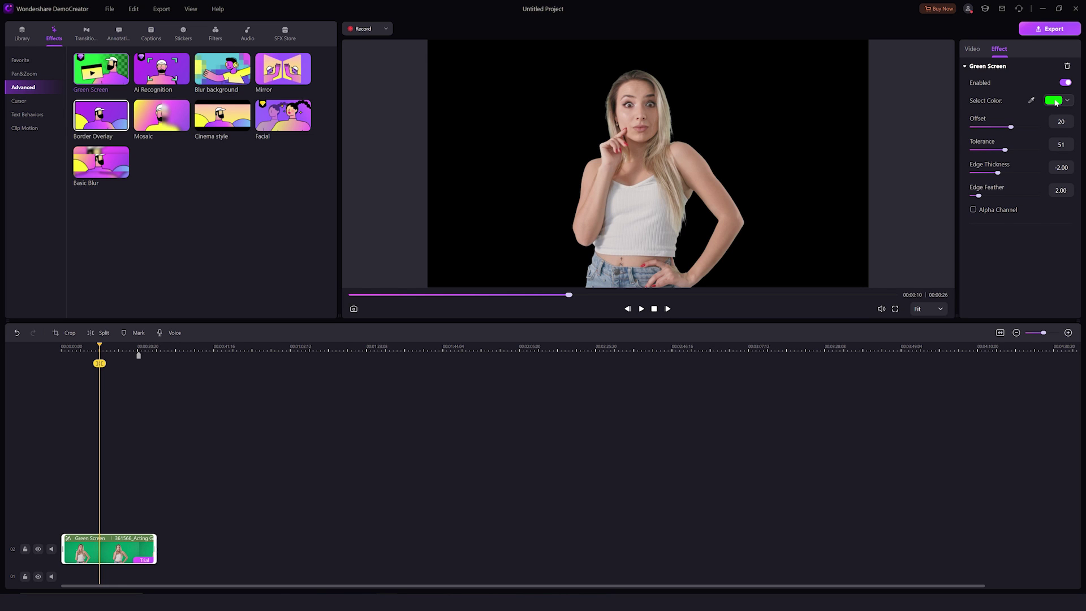
left_click(1056, 101)
left_click(1024, 156)
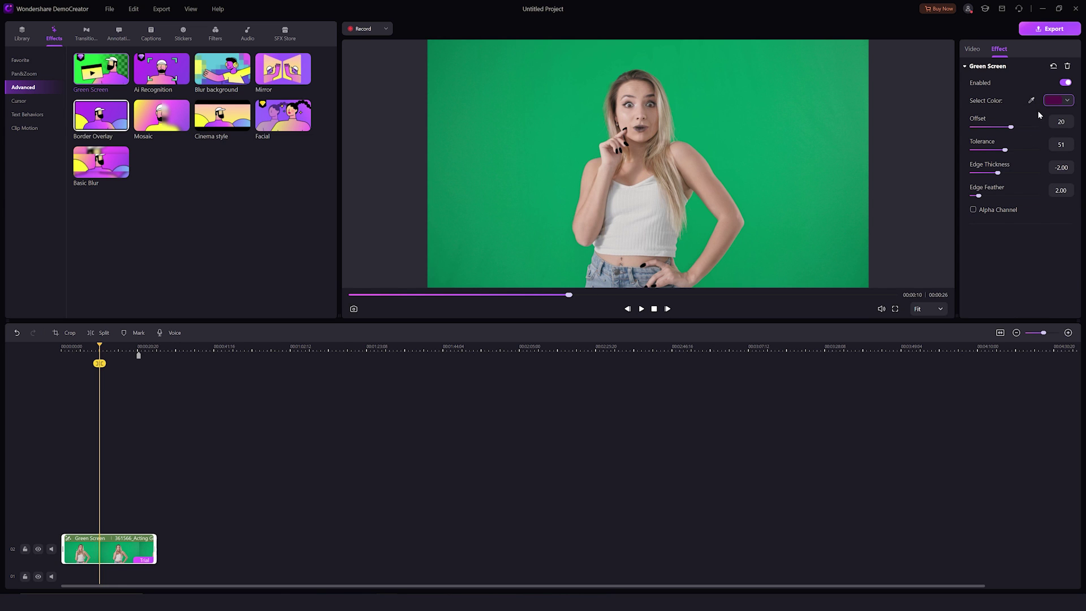
left_click(1056, 101)
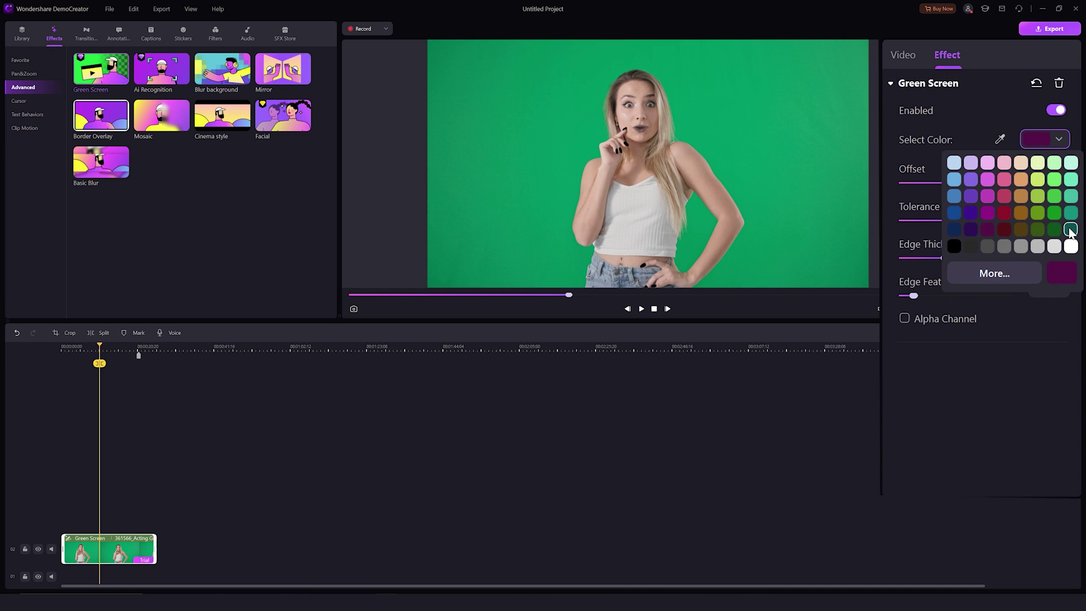
left_click(1070, 230)
left_click(1000, 139)
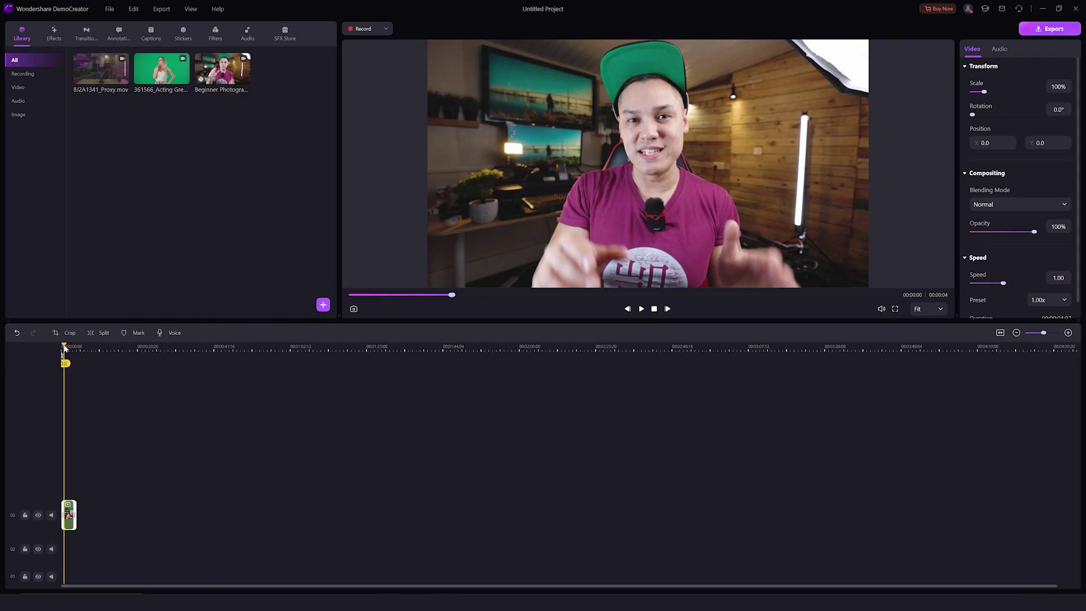
Apply Ai Recognition to the talking-head clip, trying background presets before choosing the wooden bookshelf.
left_click(52, 35)
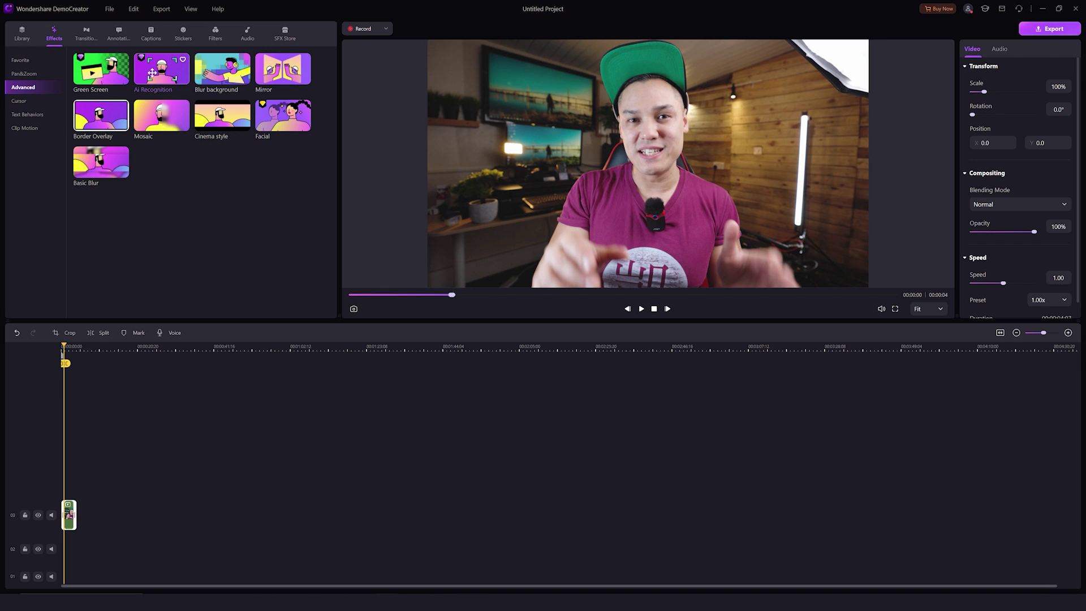
left_click_drag(152, 73, 69, 518)
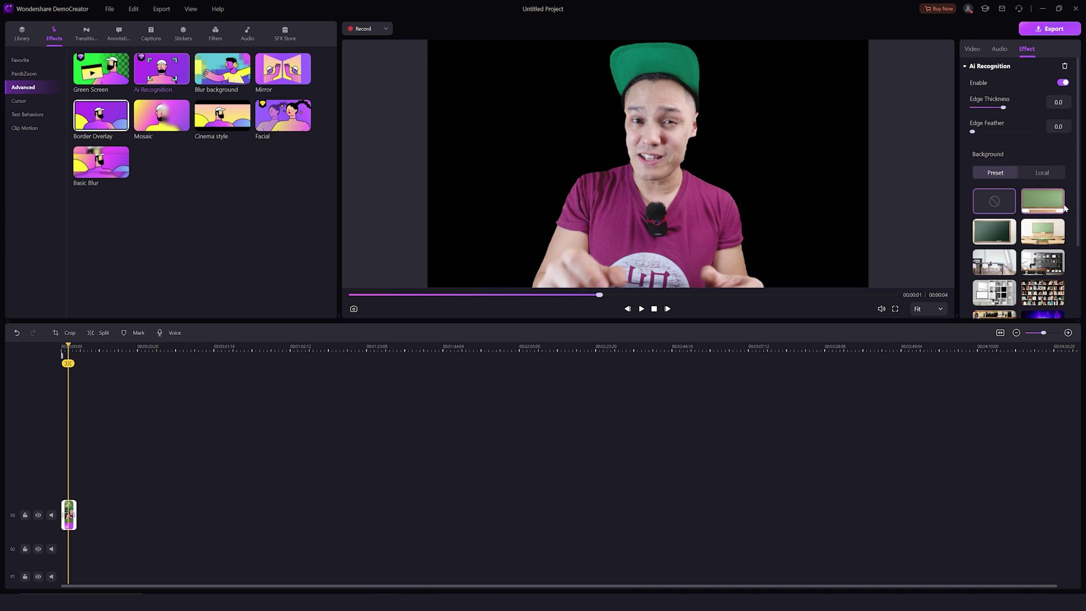
left_click(995, 294)
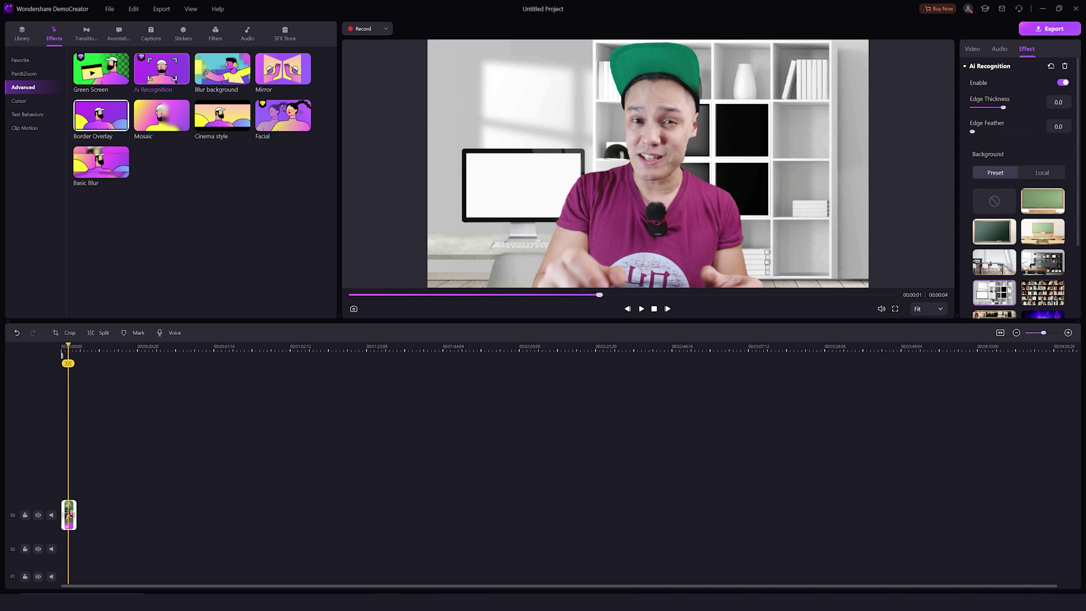
left_click(1040, 297)
scroll(1041, 280, "down", 2)
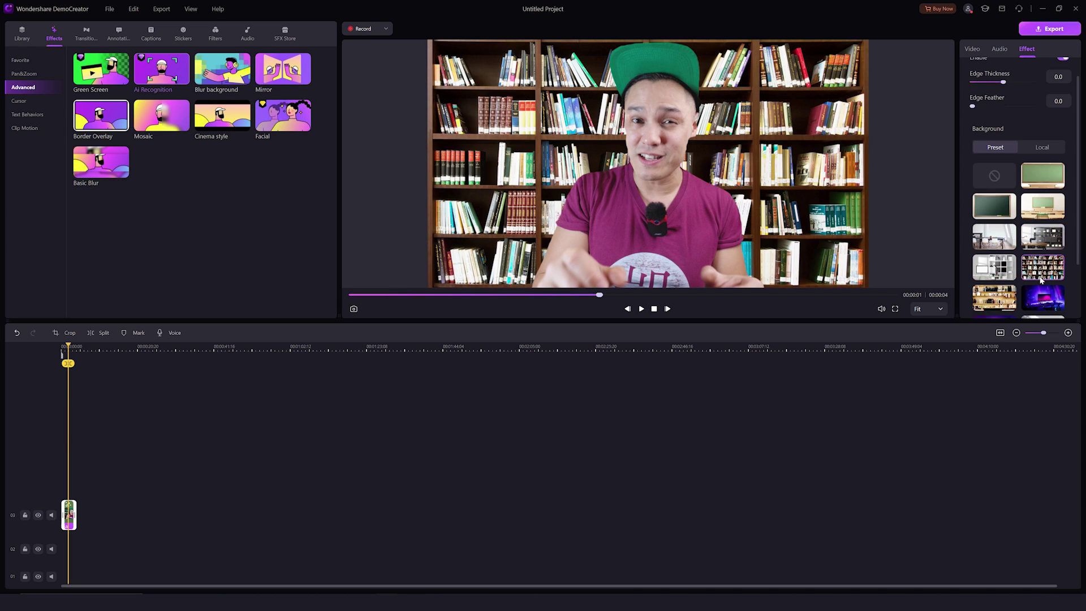
left_click(1041, 279)
scroll(1041, 280, "down", 2)
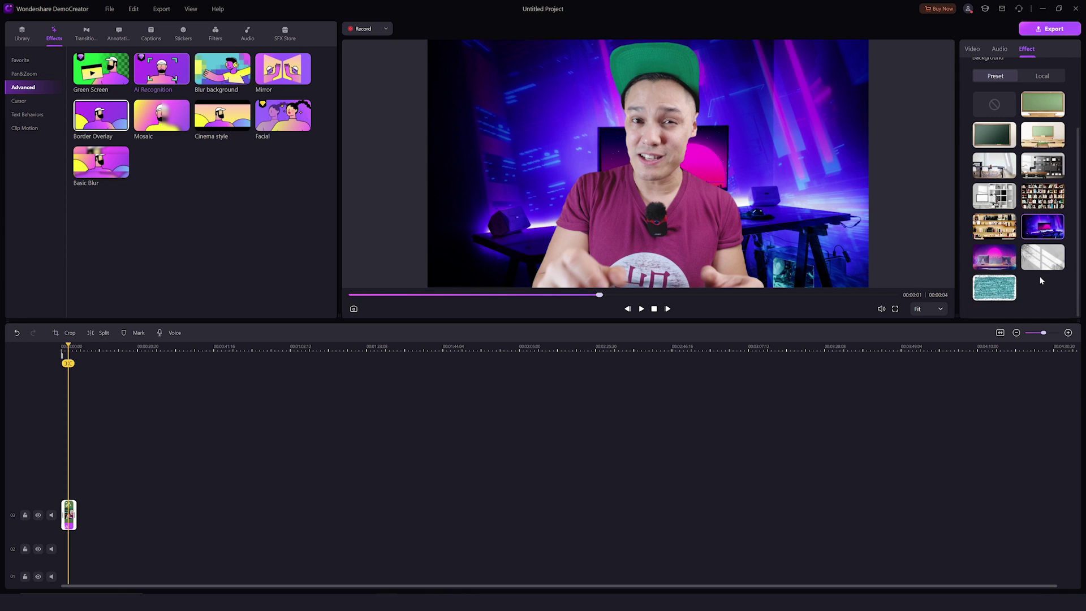
left_click(1013, 290)
left_click(1061, 261)
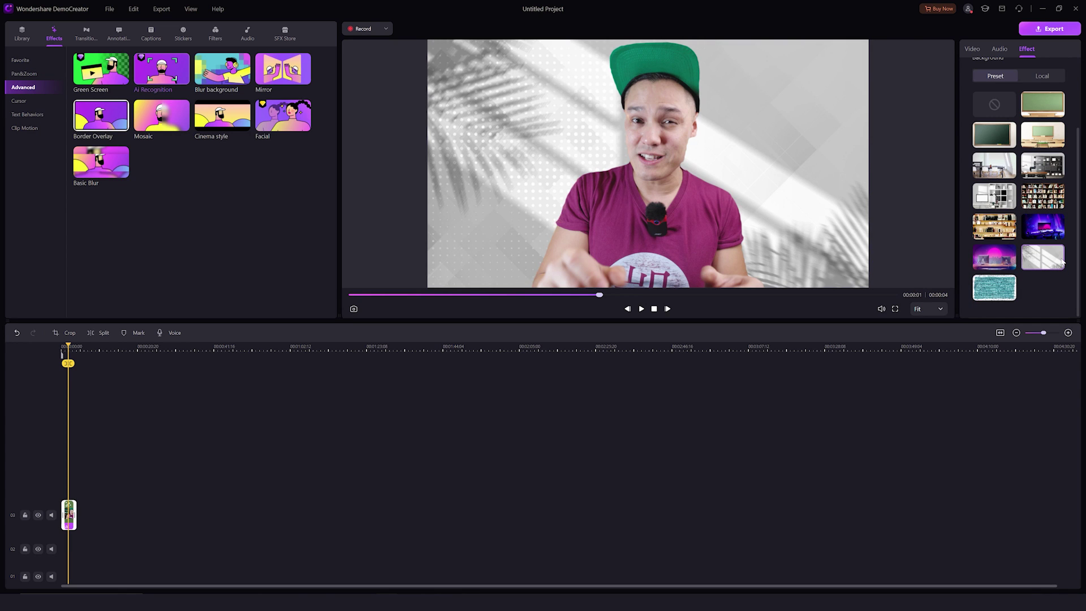
left_click(1059, 232)
left_click(1009, 229)
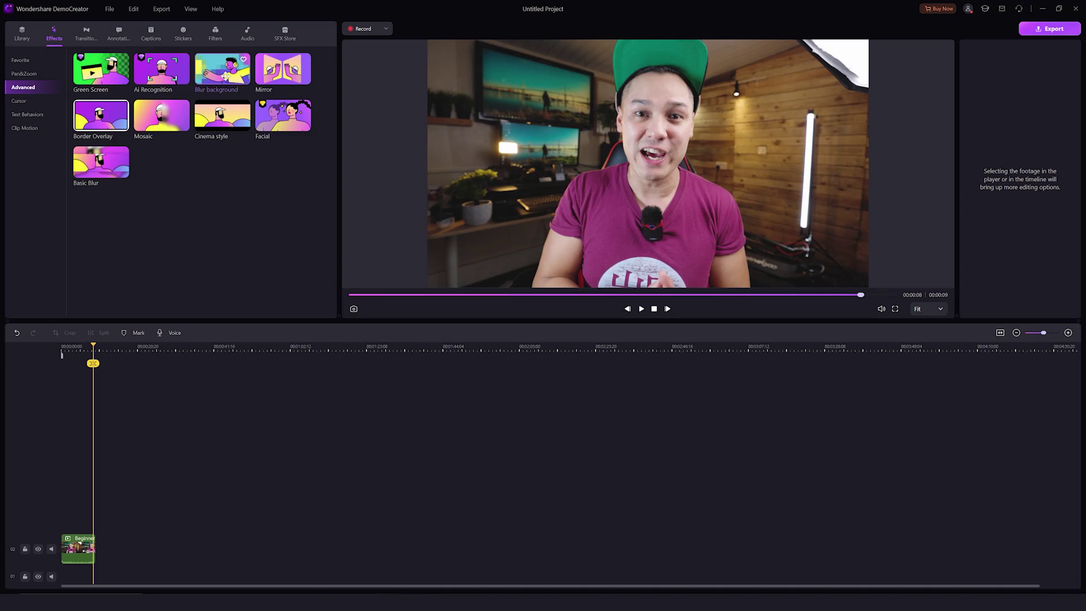
Try the Blur background, Mirror and Border Overlay effects on the clip, choosing the circle overlay.
left_click_drag(221, 120, 69, 547)
left_click_drag(266, 75, 82, 548)
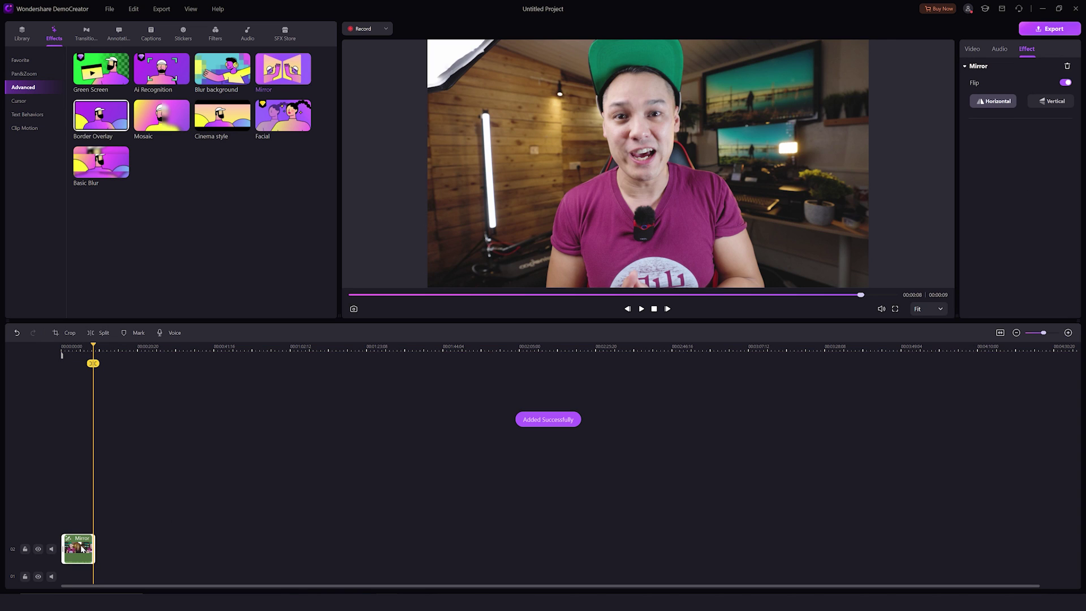
left_click_drag(223, 115, 77, 543)
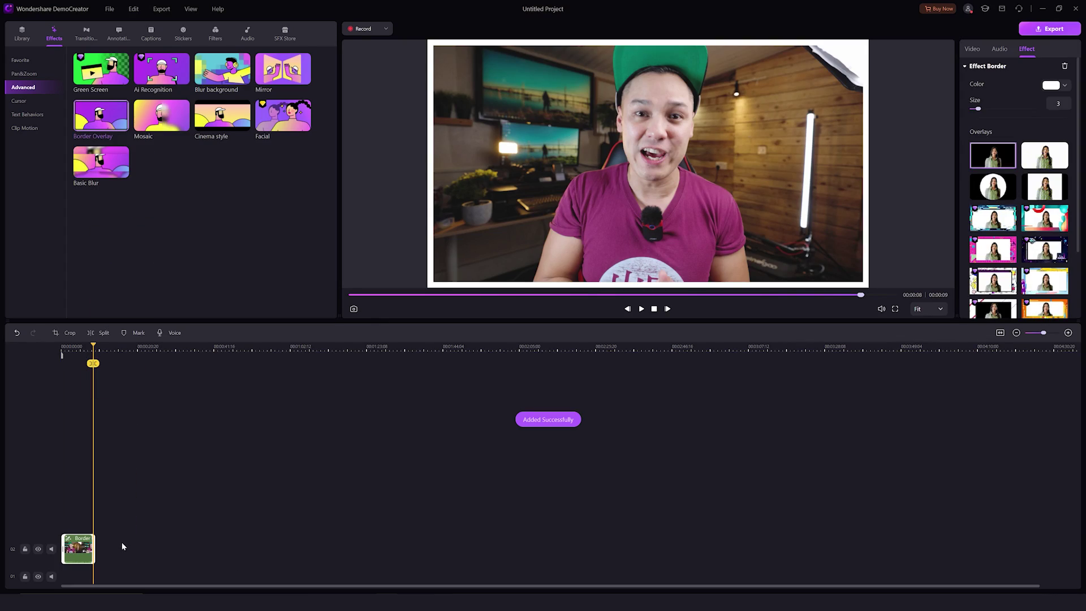
left_click(1008, 190)
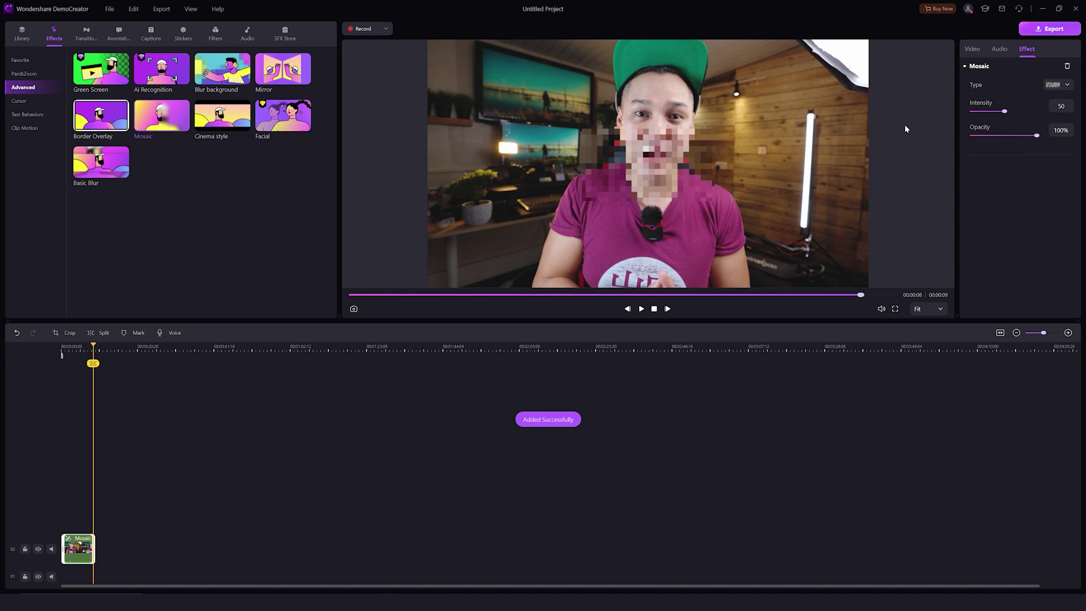
Narrow the mosaic area to the presenter's face, lower its intensity to 28, and try the Facial effect.
left_click(659, 71)
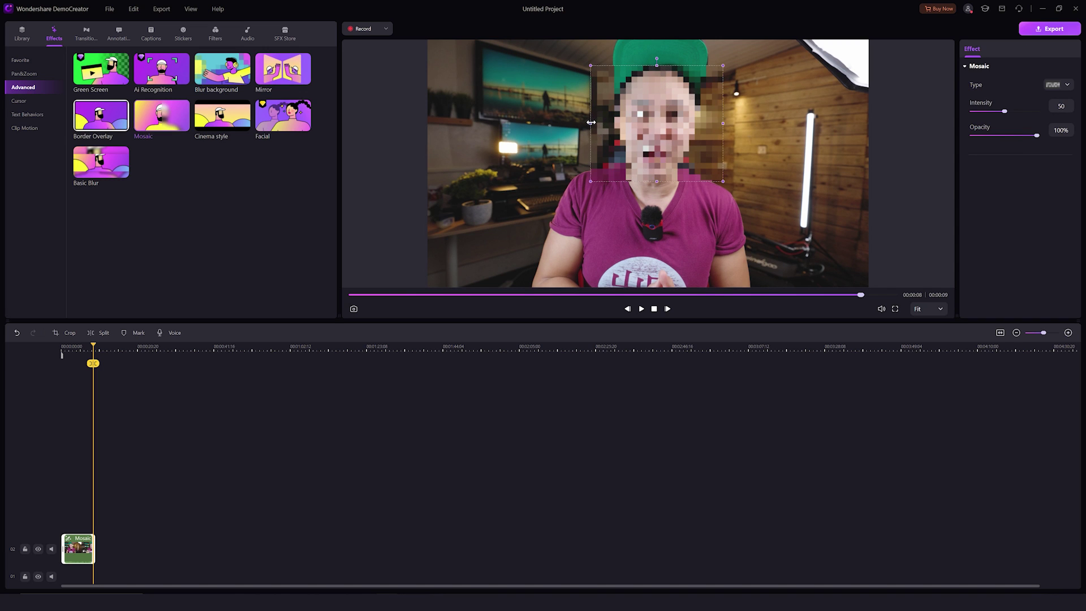
left_click_drag(591, 122, 611, 122)
left_click_drag(723, 124, 691, 123)
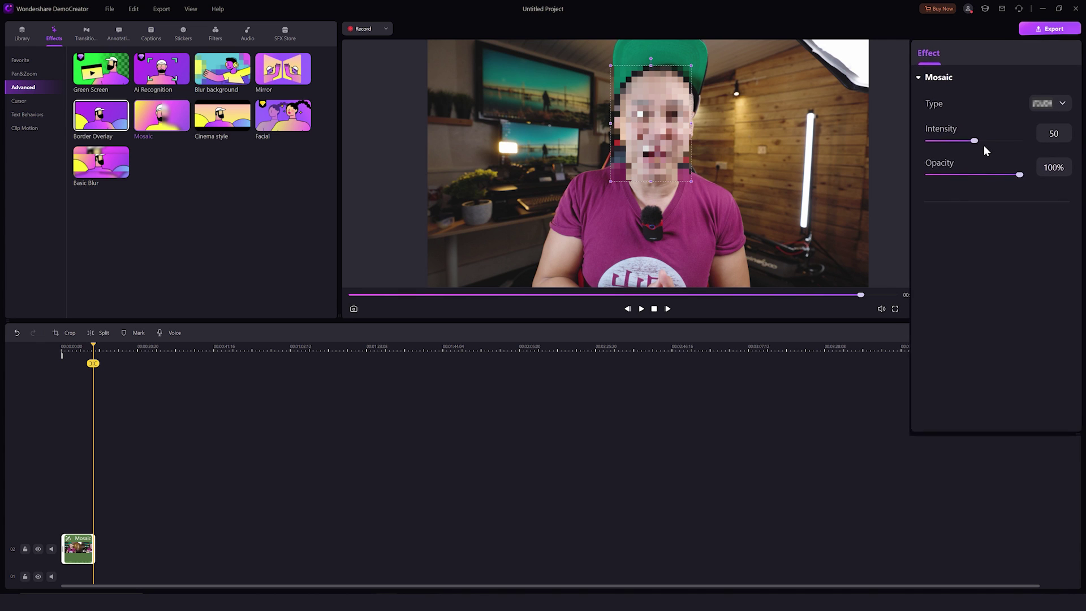
left_click_drag(970, 148, 958, 175)
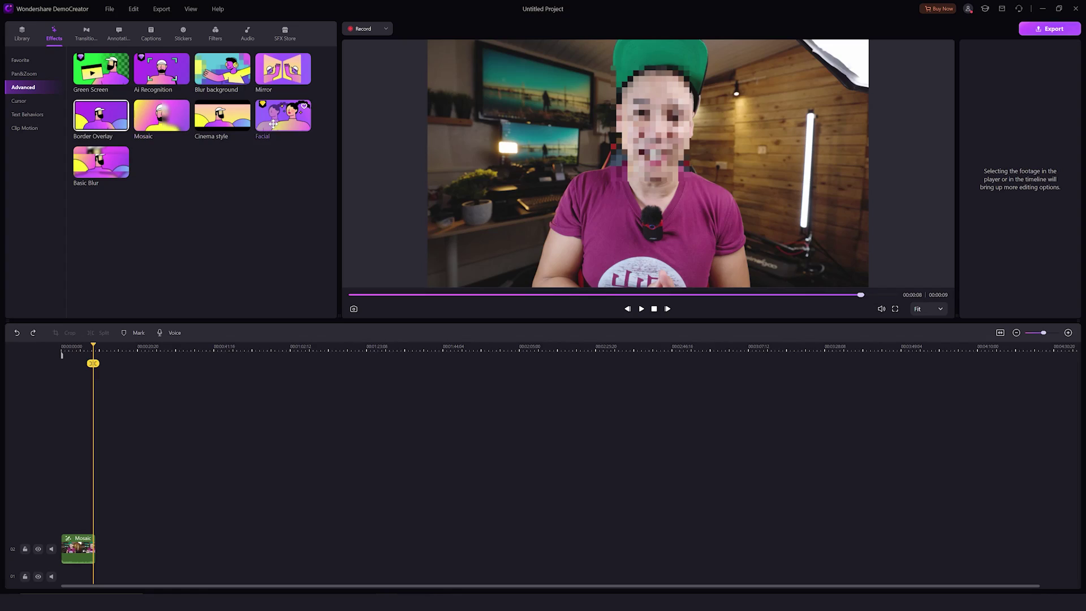
left_click_drag(273, 123, 84, 549)
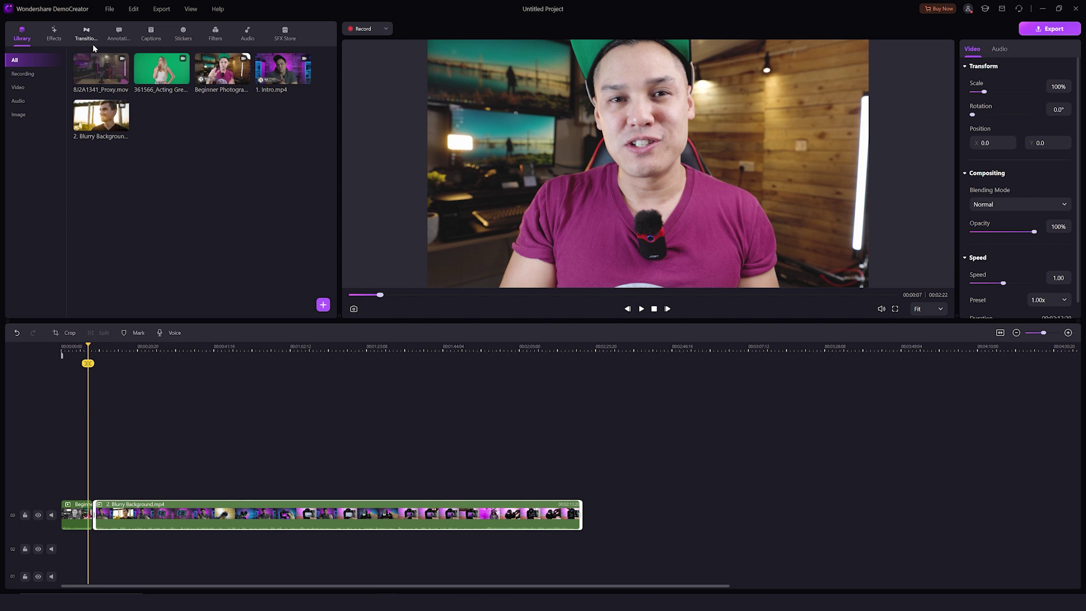
Add the Simple Roll Down transition at the clip's start and replay it from near the beginning.
left_click(86, 35)
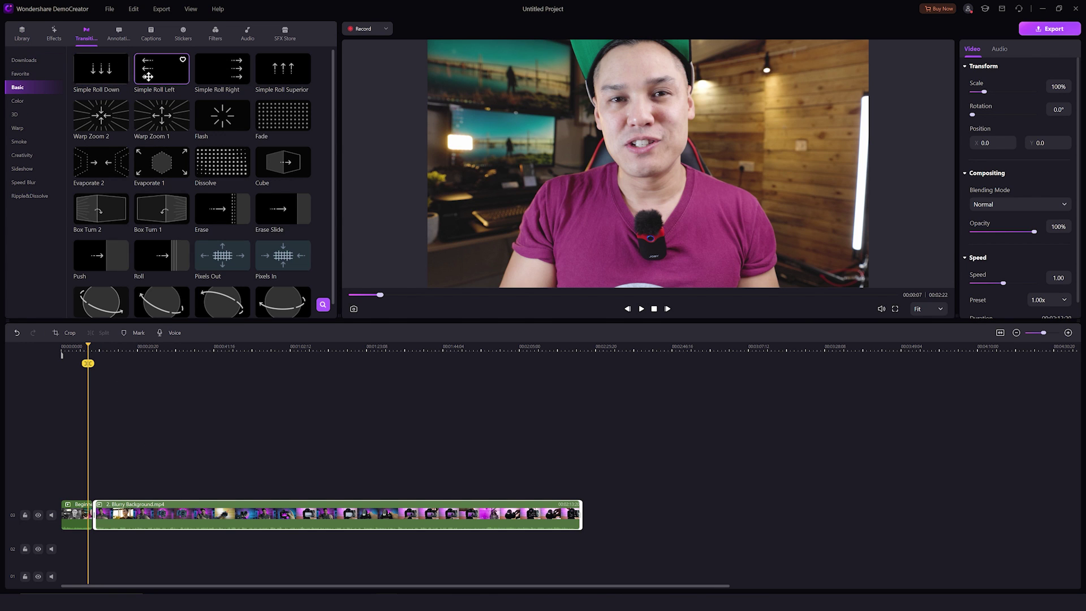
left_click_drag(121, 65, 92, 516)
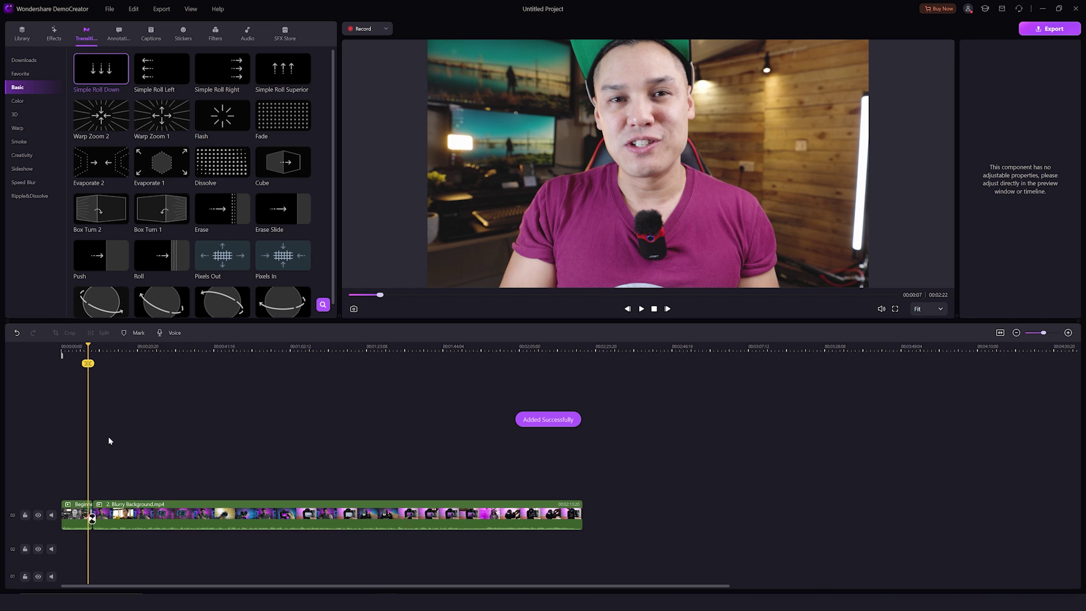
left_click(641, 309)
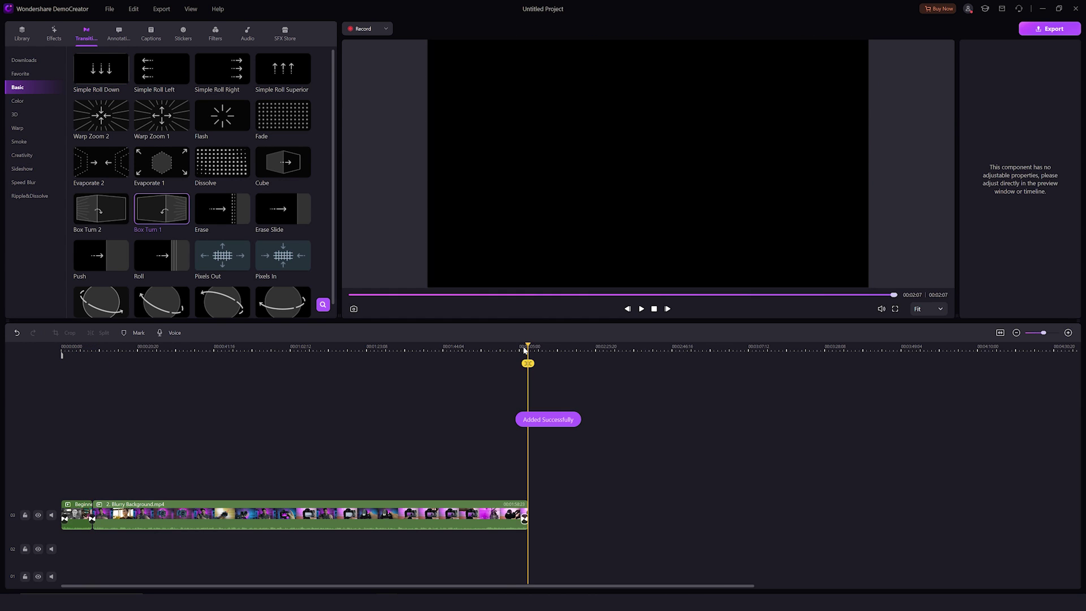
left_click_drag(524, 349, 93, 352)
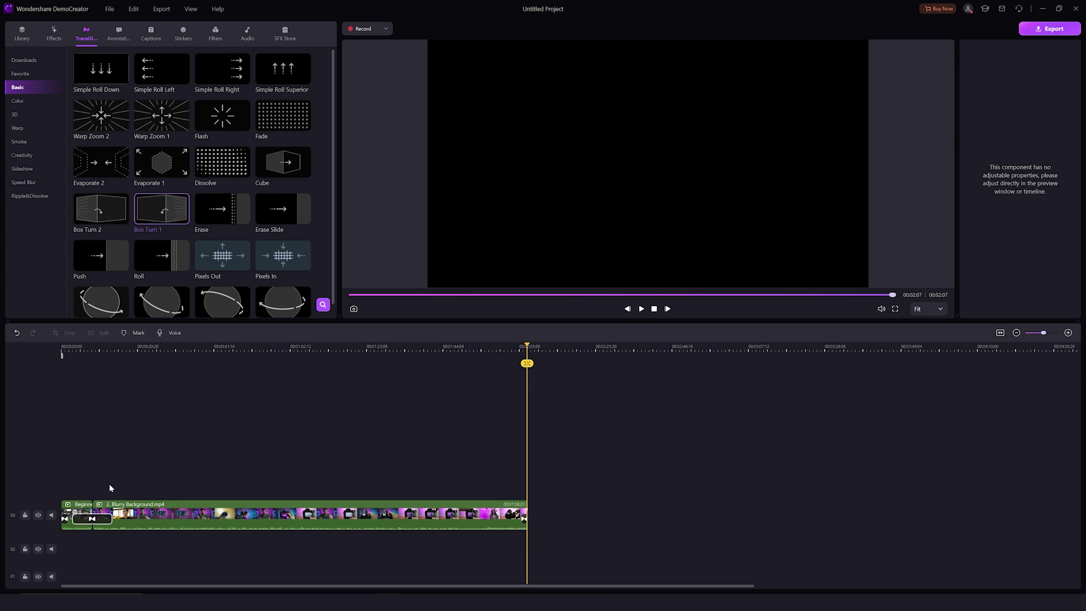
left_click(76, 348)
key("space")
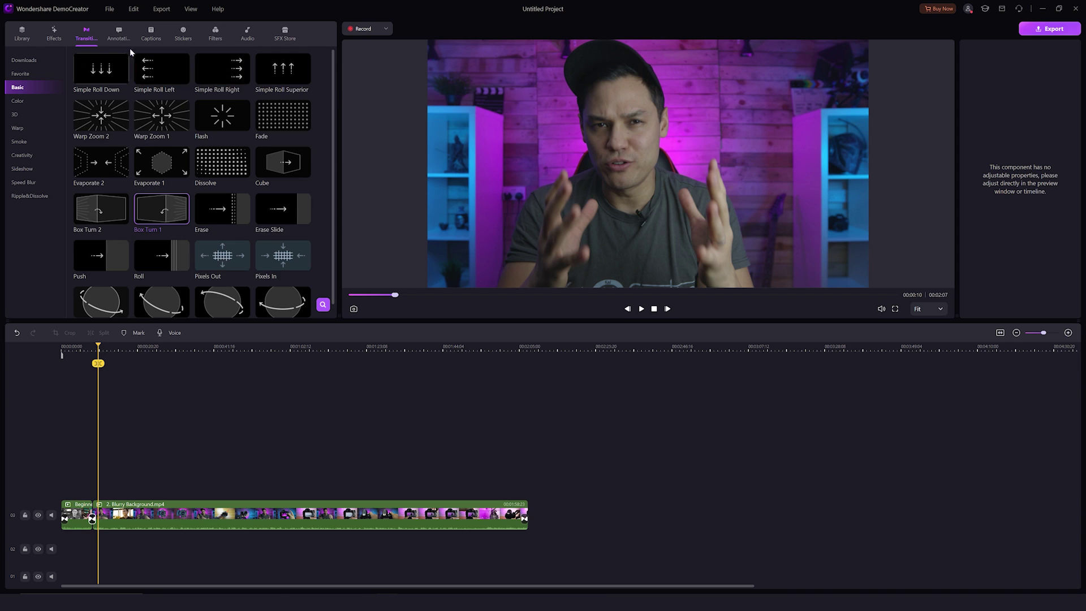
left_click(120, 36)
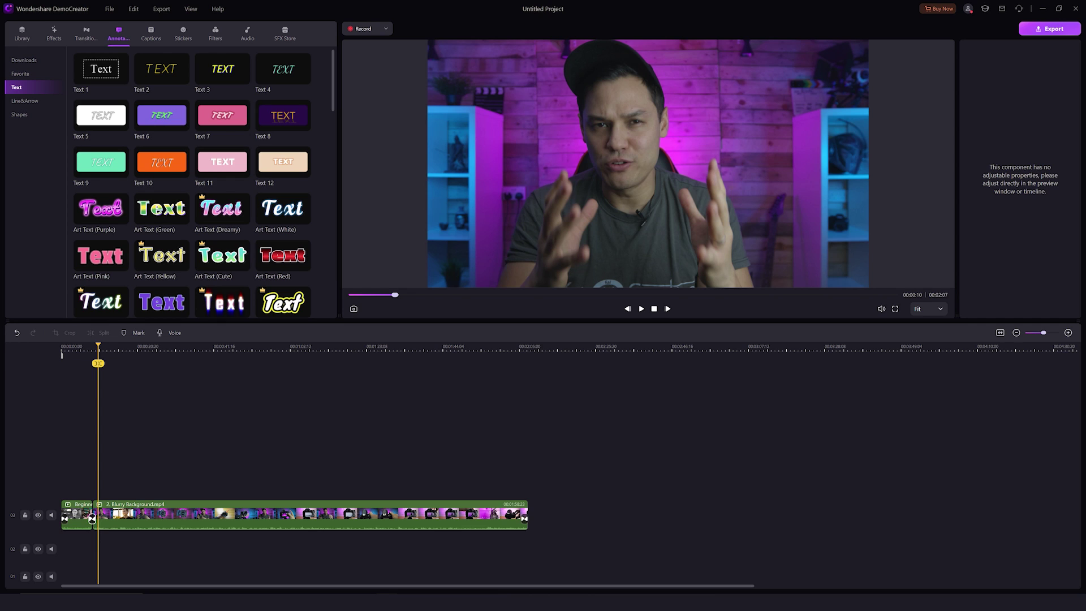
Place the Text 5 annotation on a new track and change its text to 'WonderShare'.
mouse_move(101, 116)
left_mouse_down()
mouse_move(117, 161)
mouse_move(67, 481)
left_mouse_up()
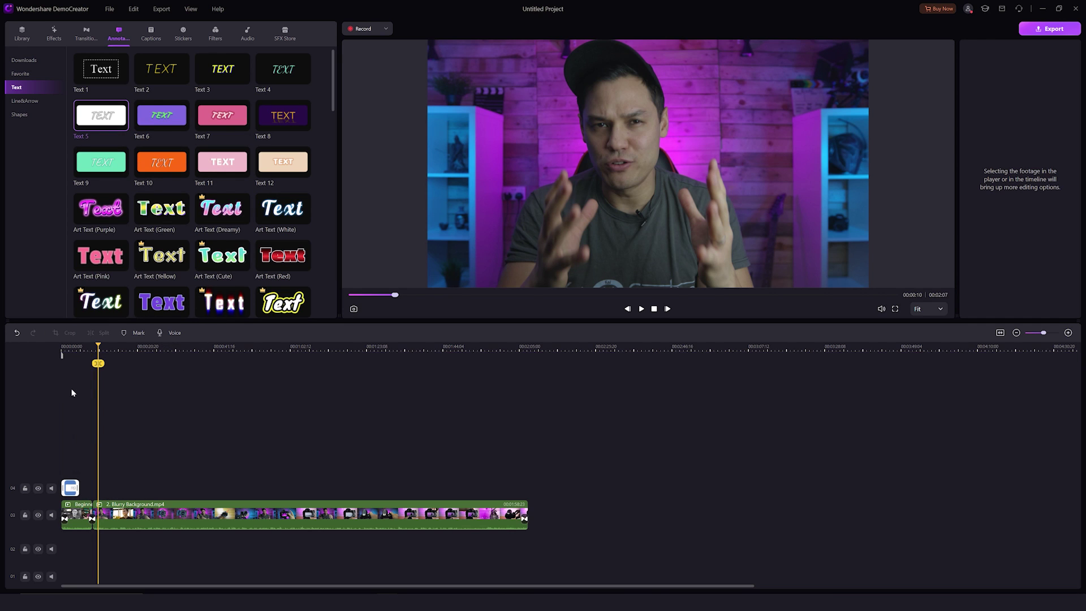
left_click(74, 349)
double_click(985, 85)
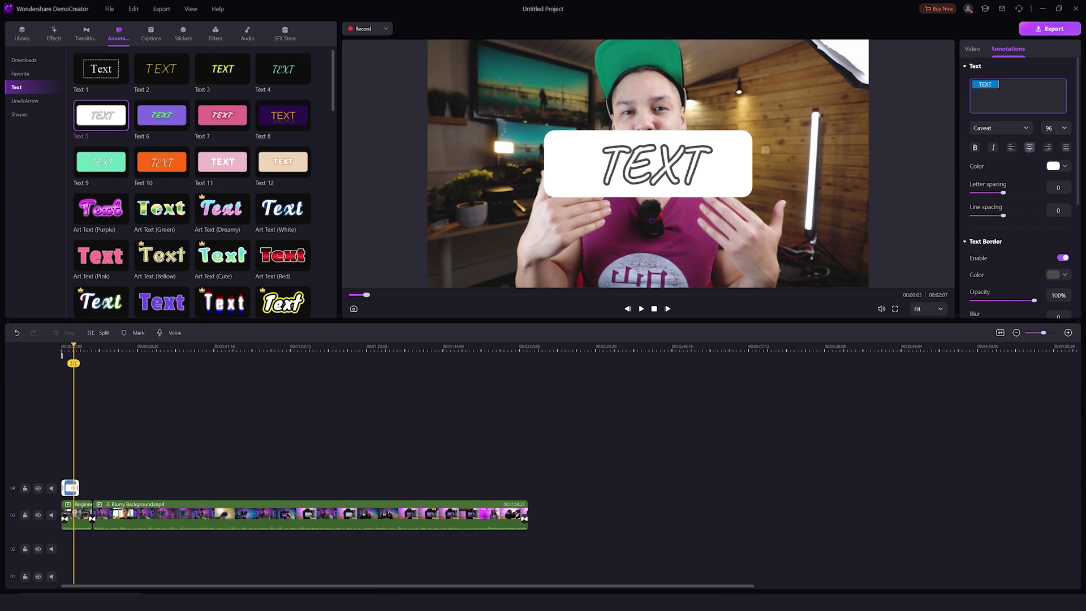
type("W")
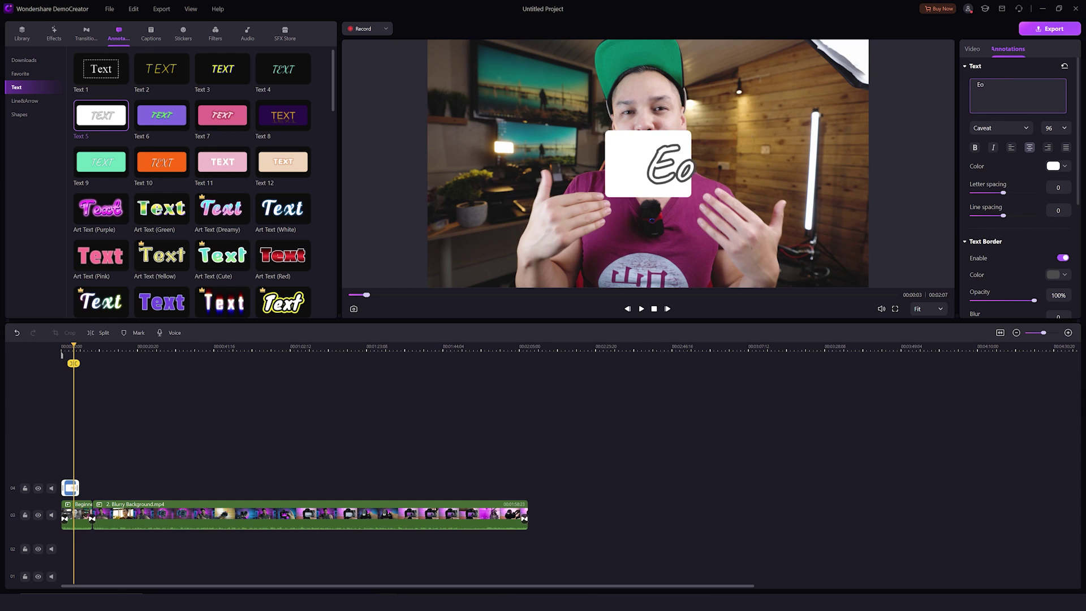
type("onderShare")
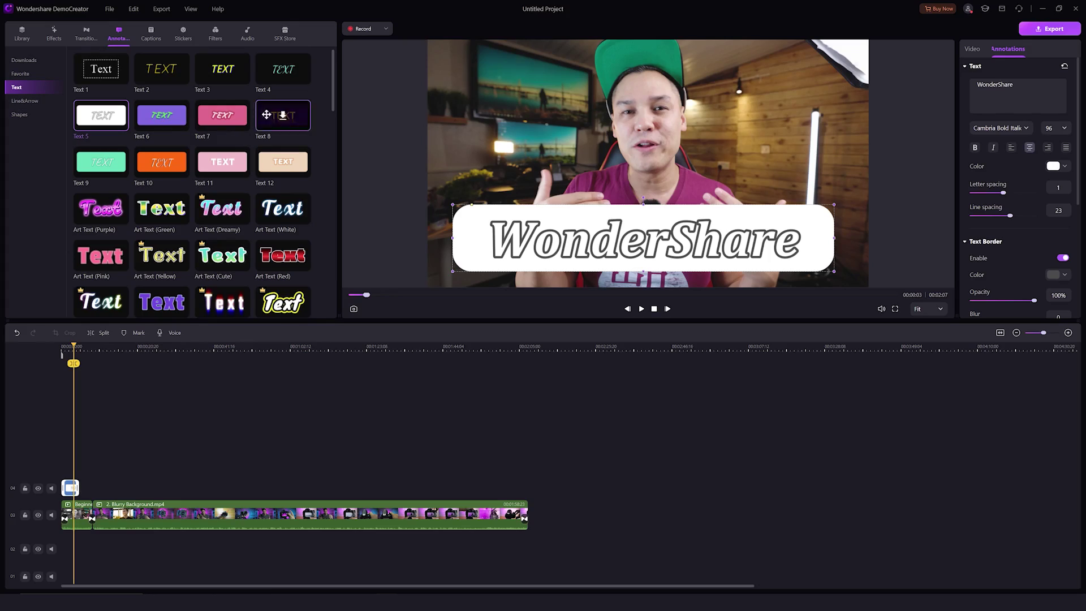
left_click(43, 101)
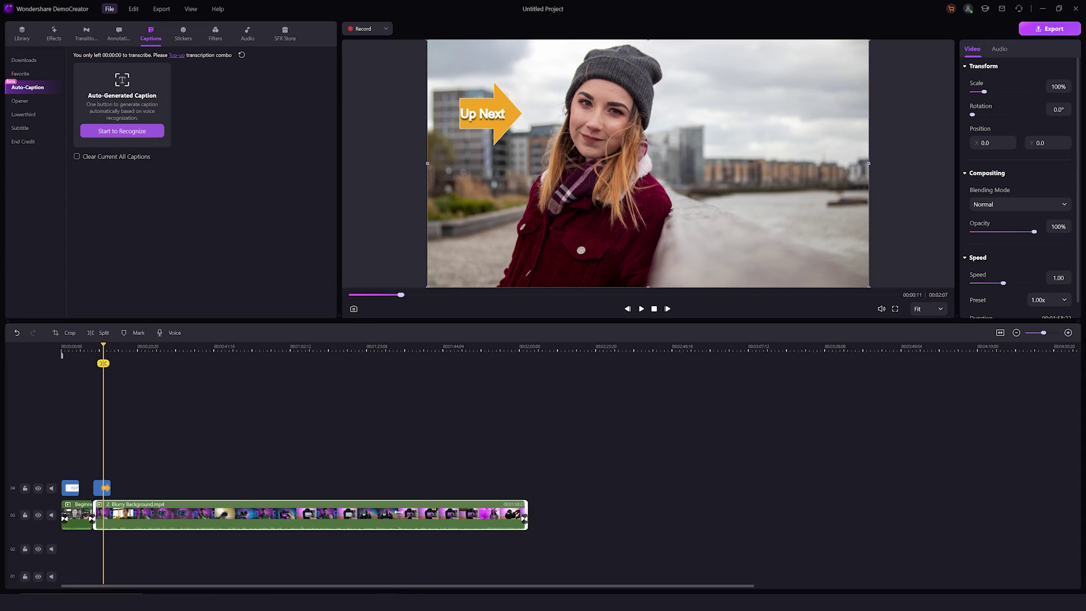
Drag the Blurry Background clip's end left until the project lasts 00:00:28, then show Opener captions.
left_click_drag(399, 512, 165, 517)
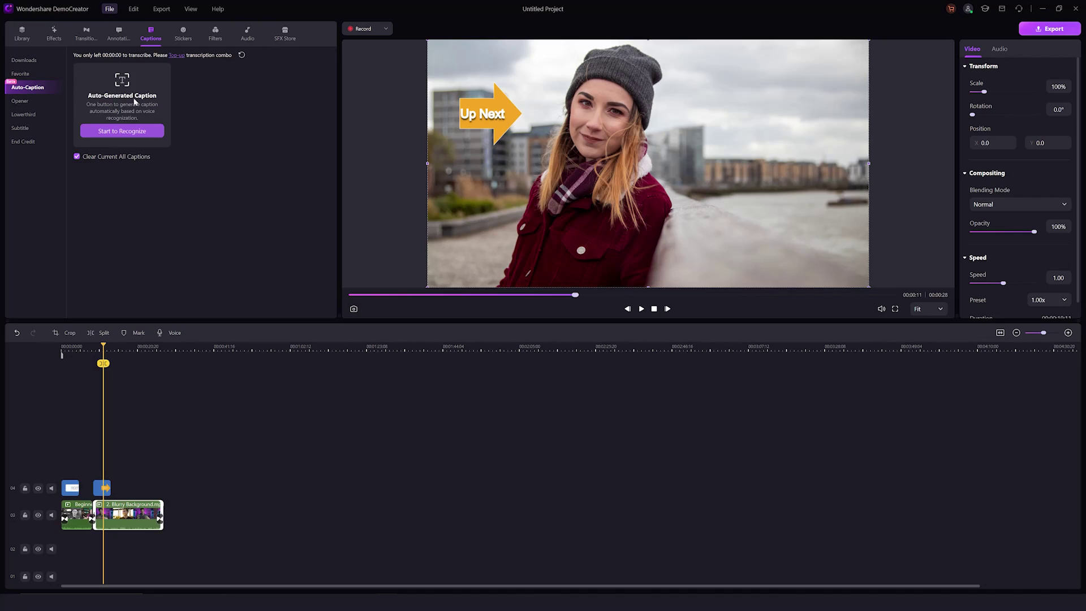
left_click(22, 101)
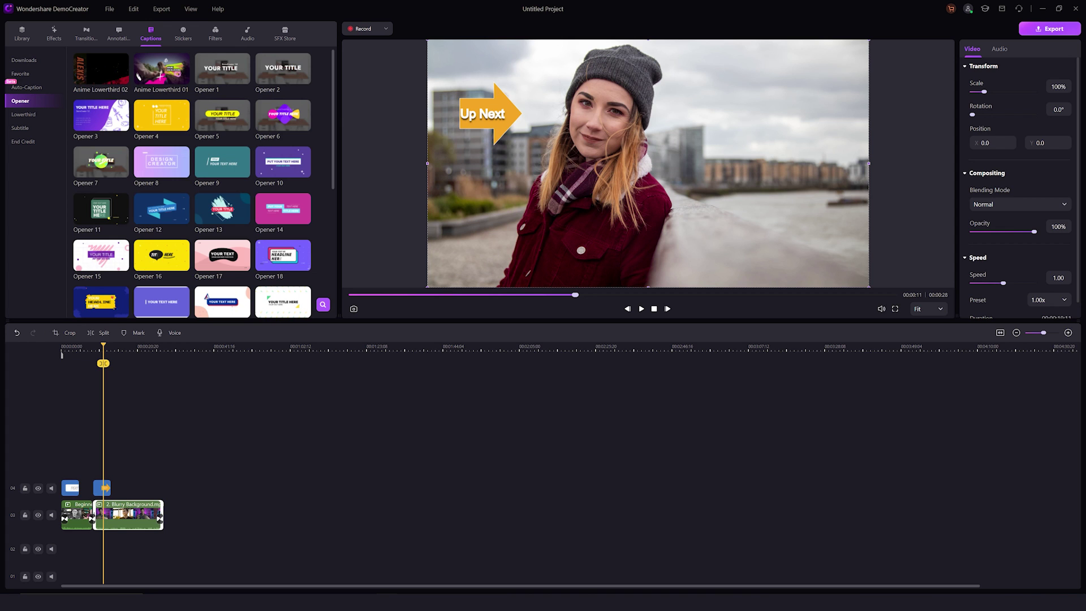
Add the Opener 18 title at the playhead and view it at 00:00:24.
scroll(334, 138, "down", 3)
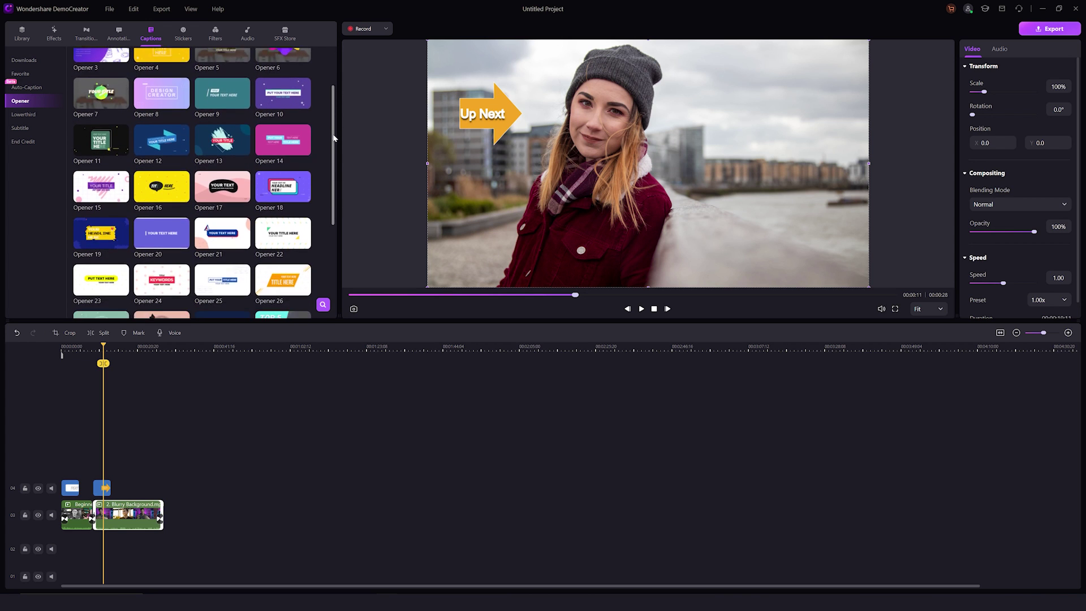
left_click_drag(334, 138, 338, 198)
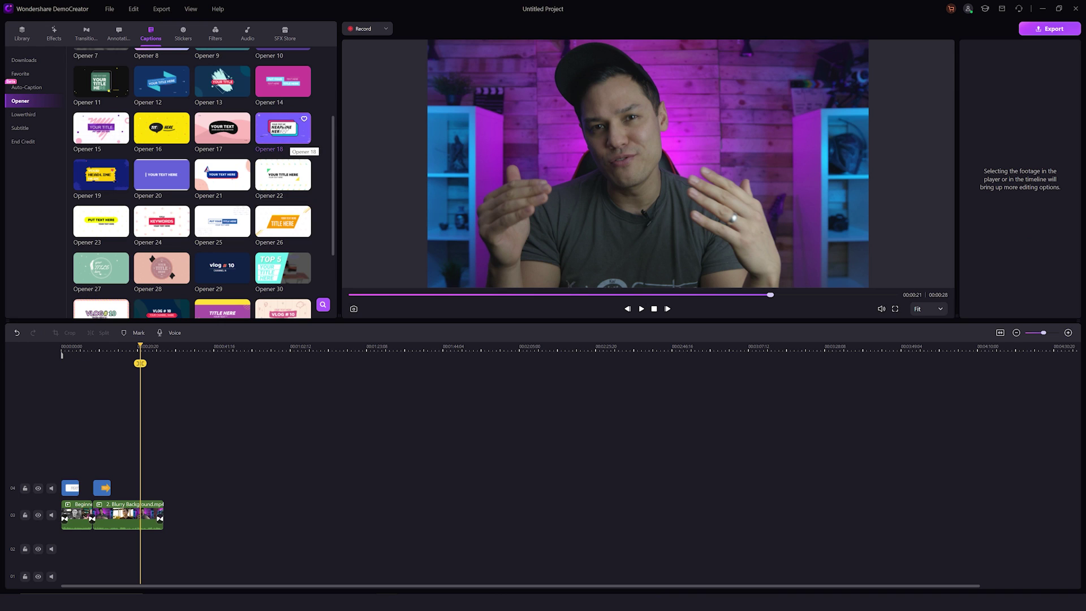
left_click_drag(286, 141, 149, 467)
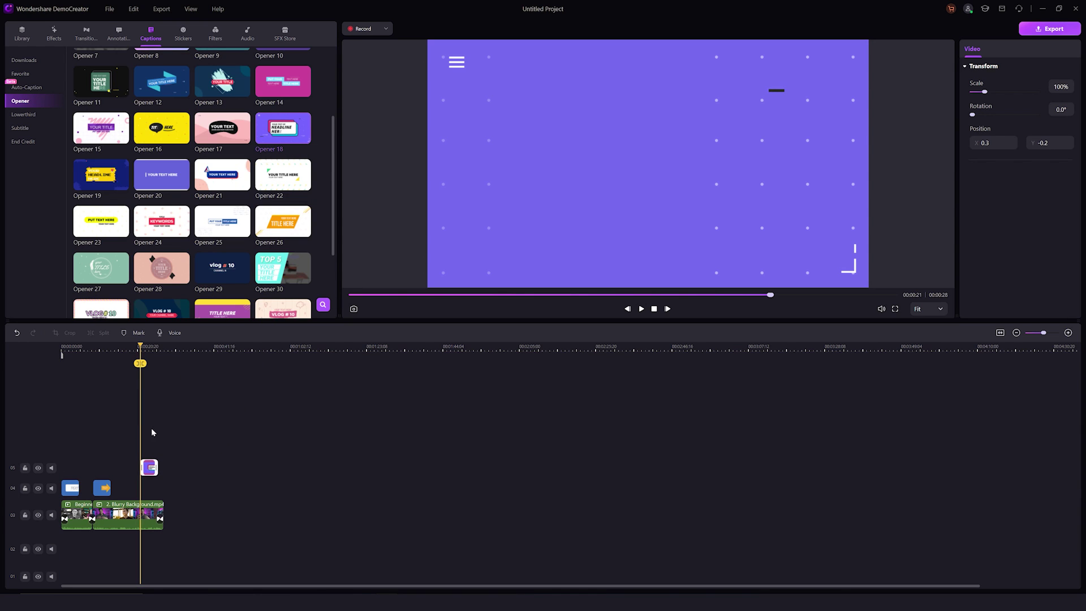
left_click_drag(138, 356, 151, 357)
Change the title's HEADLINE text to 'Wondershare' and colour it dark teal.
left_click(587, 176)
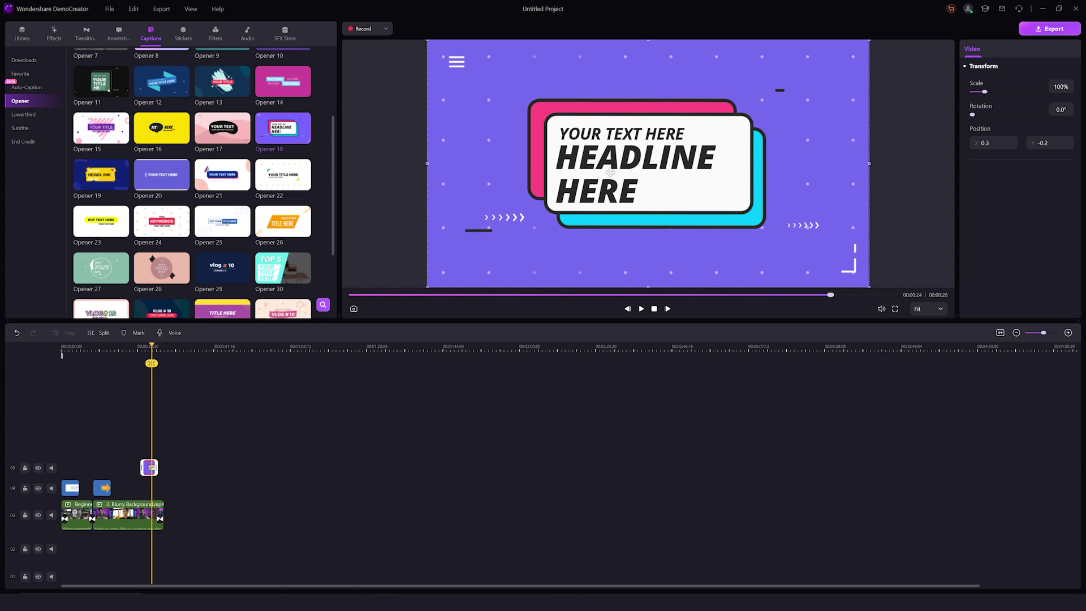
left_click(624, 169)
left_click(630, 160)
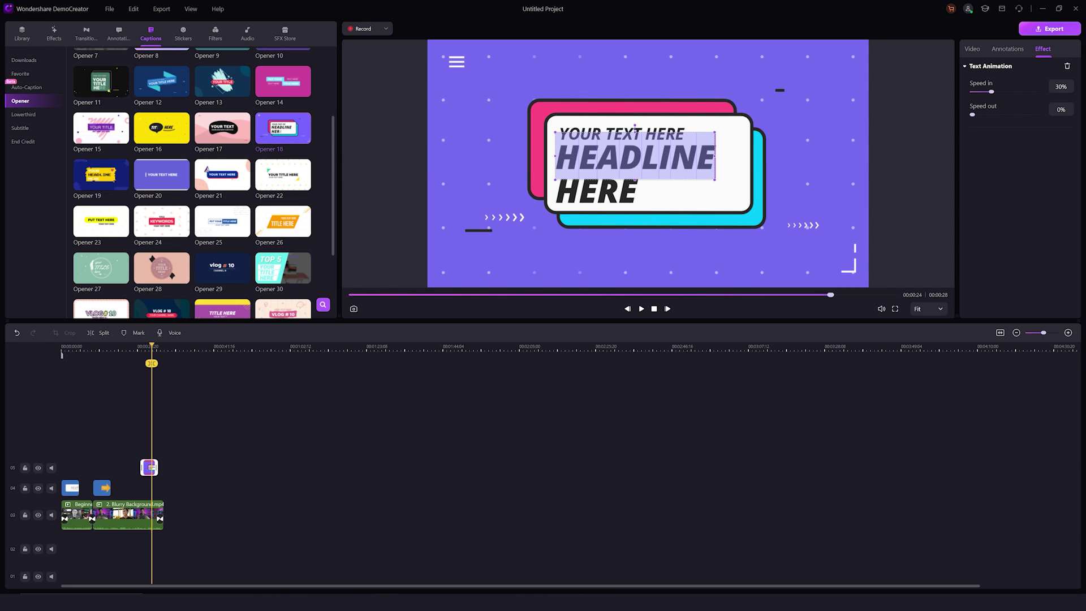
left_click(1009, 49)
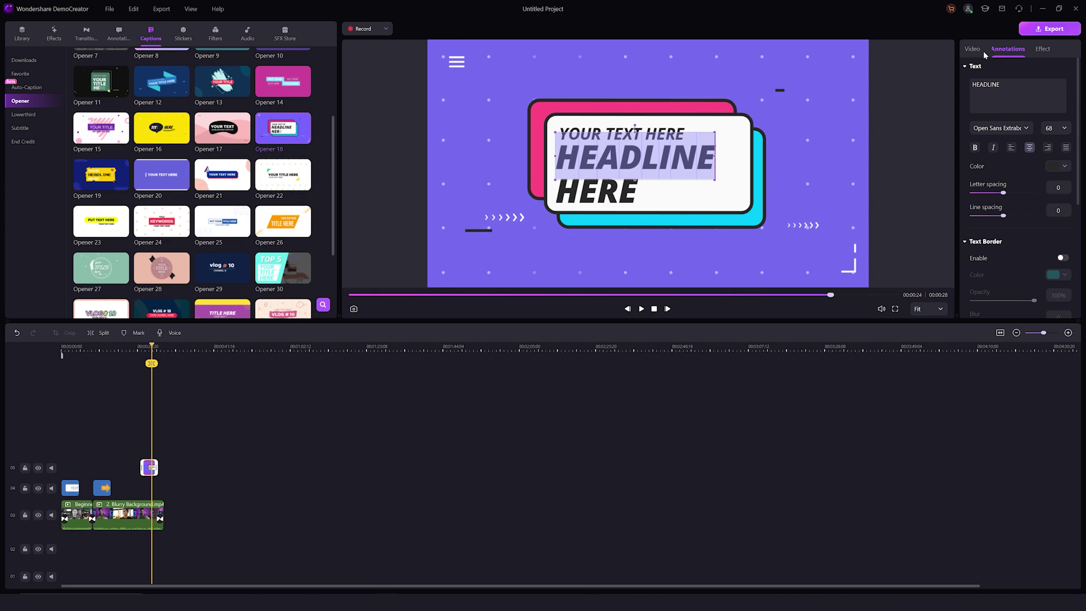
double_click(985, 85)
type("W")
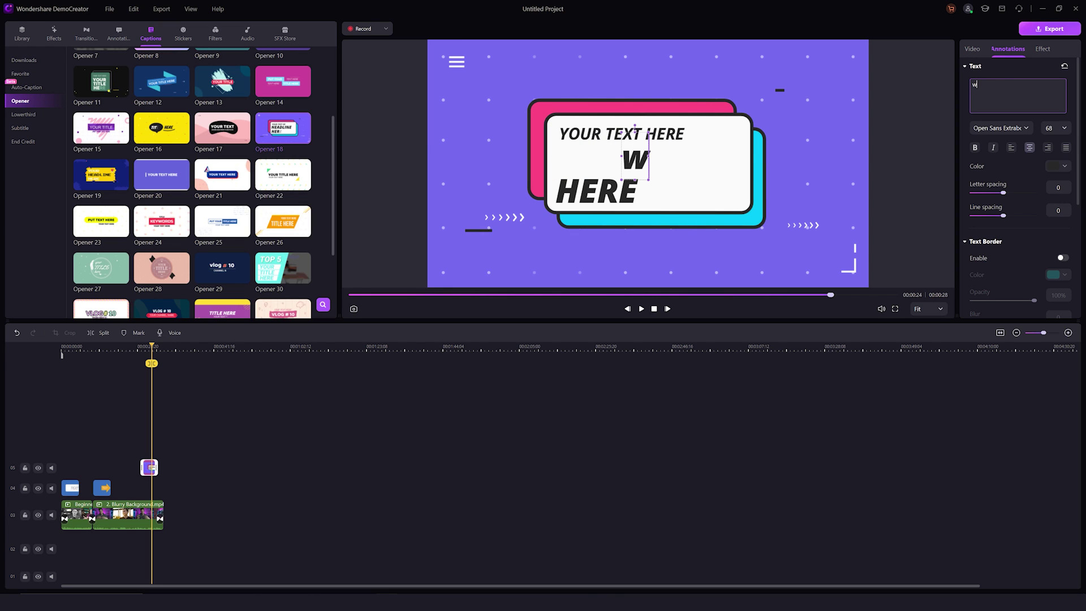
type("ondershare")
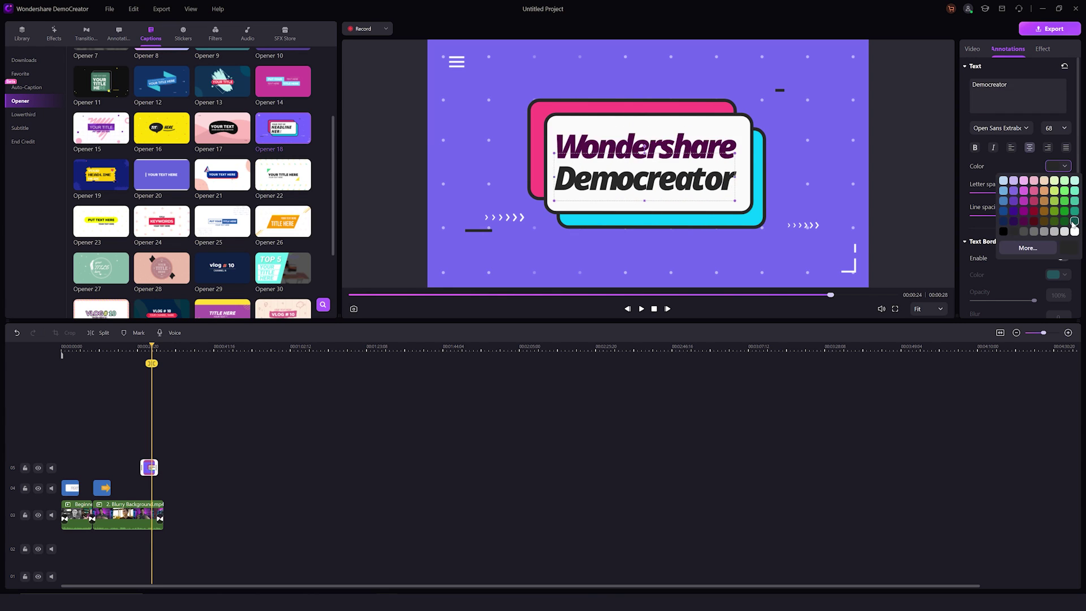
left_click(1073, 221)
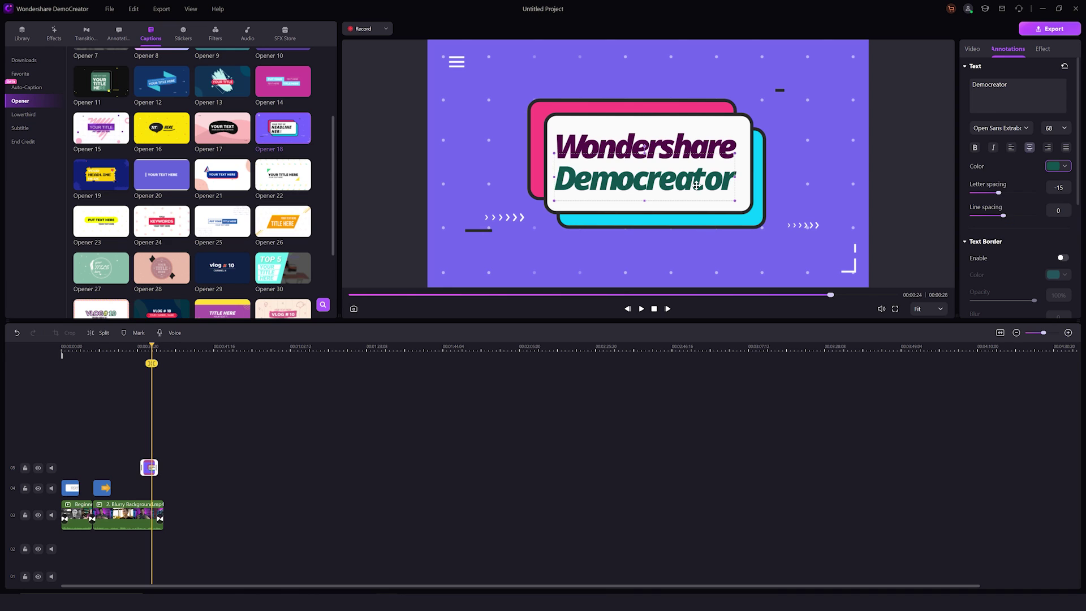
left_click(676, 204)
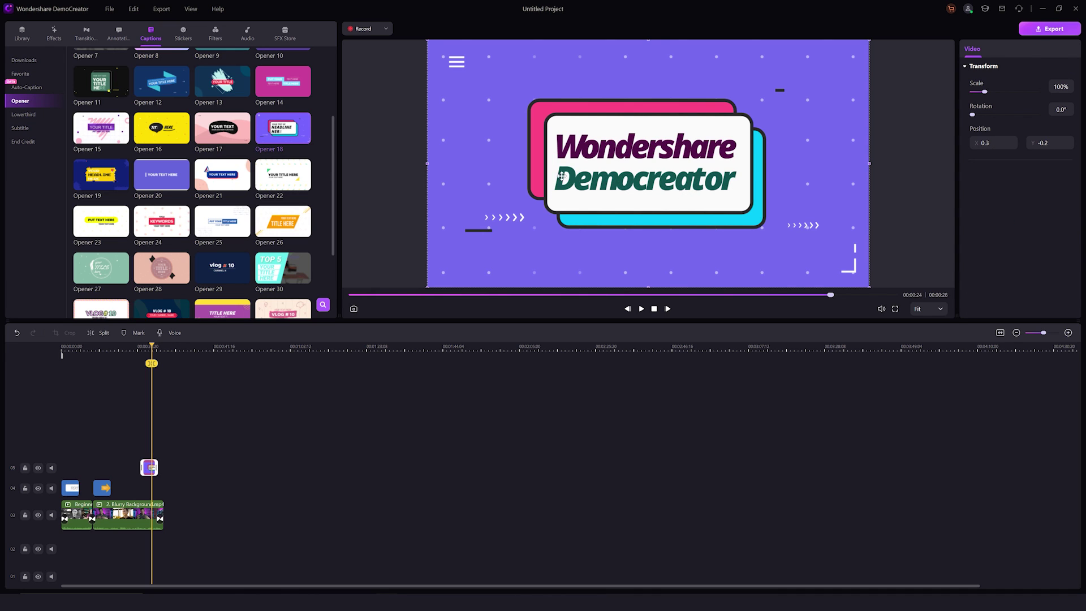
left_click(555, 163)
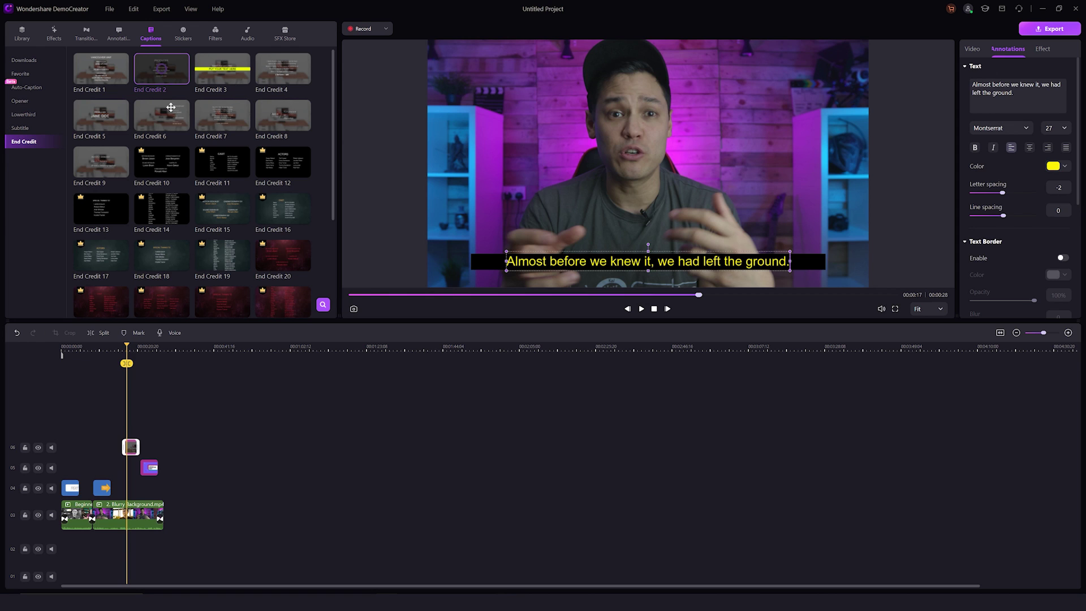
Place an End Credit caption template on the timeline at the playhead.
left_click_drag(172, 119, 168, 447)
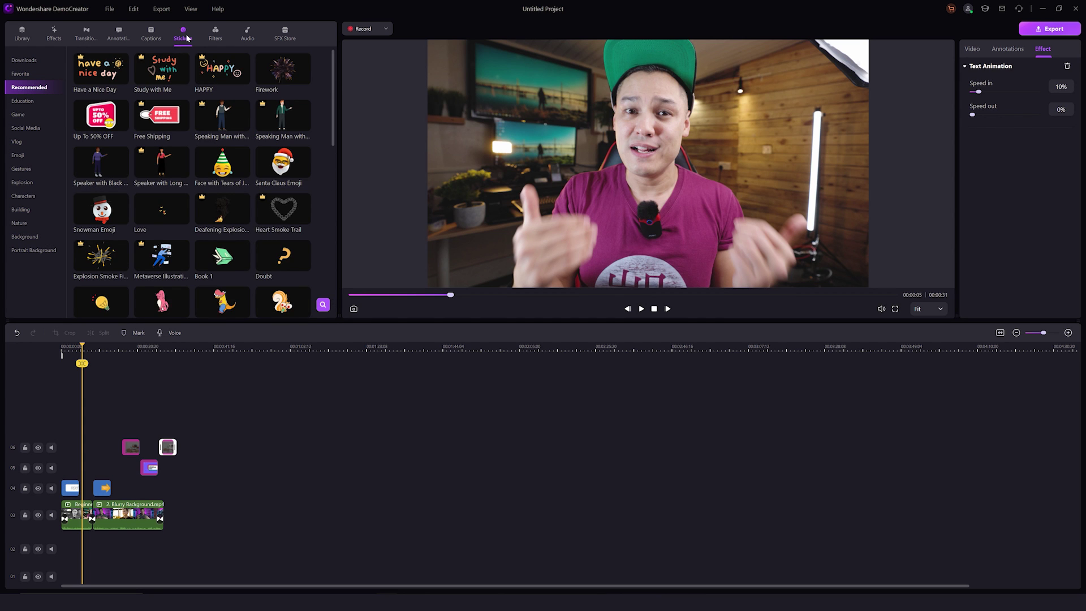
Browse the sticker library to locate the Cute Smiley 01 sticker.
left_click_drag(334, 81, 334, 157)
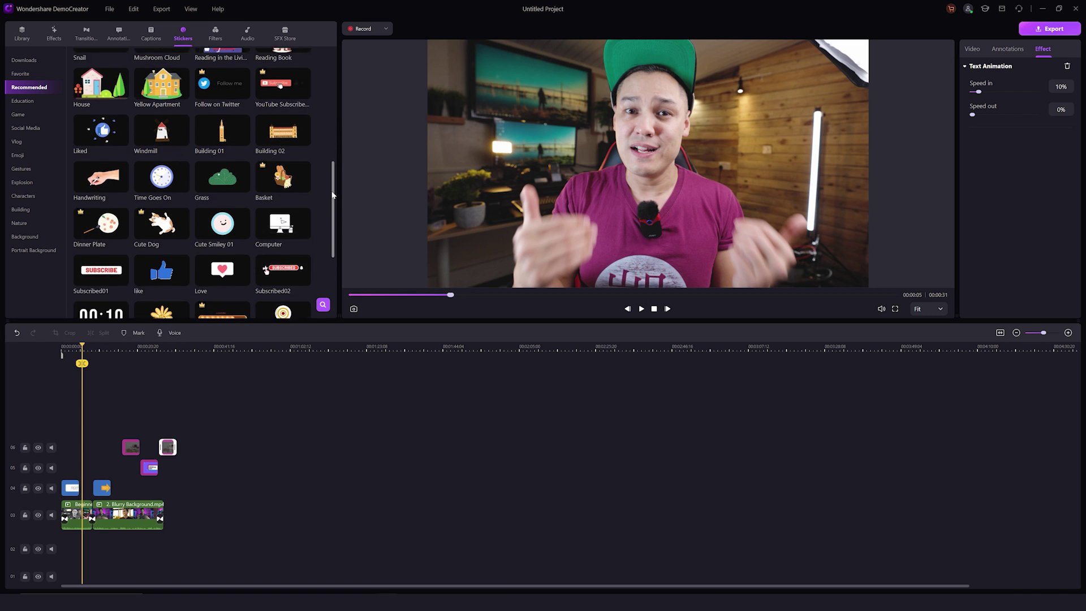
scroll(245, 201, "up", 1)
left_click(161, 198)
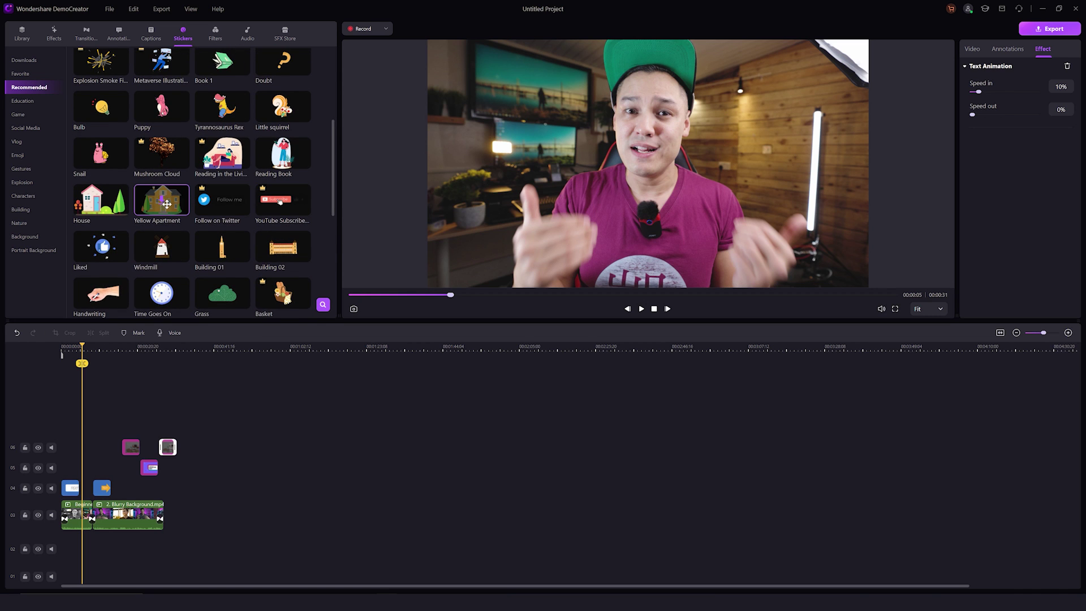
left_click_drag(334, 139, 337, 212)
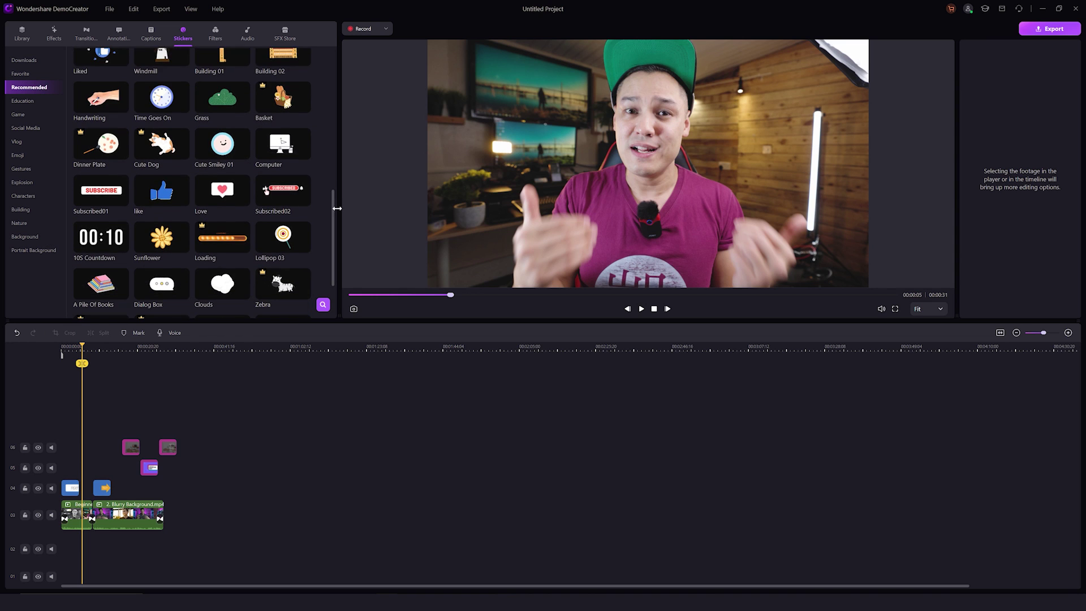
Add Cute Smiley 01 over the video, scaled to 56% in the upper right.
left_click_drag(226, 150, 82, 427)
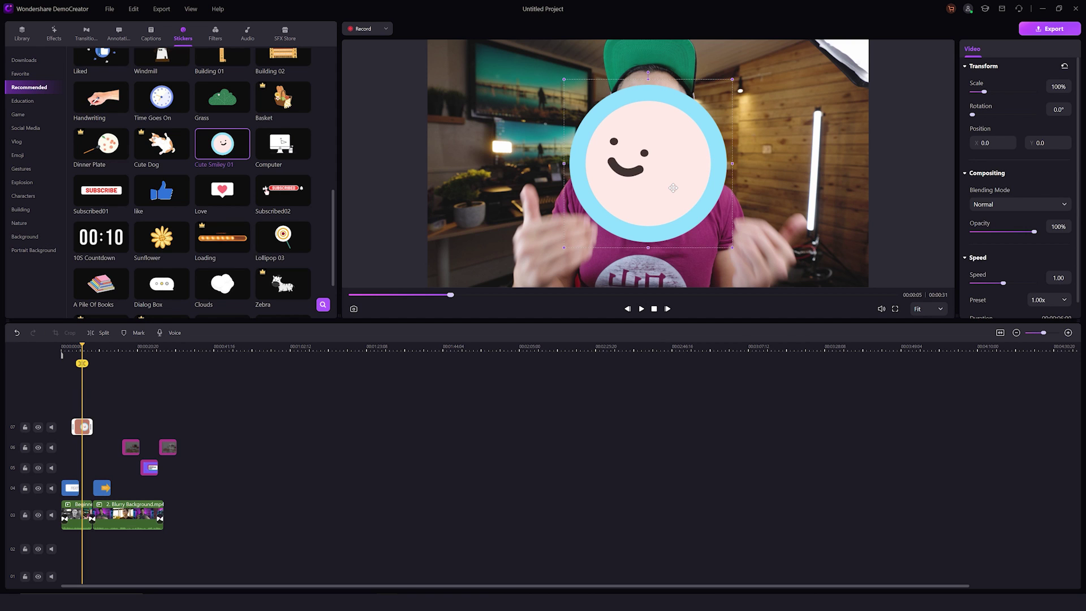
left_click_drag(730, 245, 775, 148)
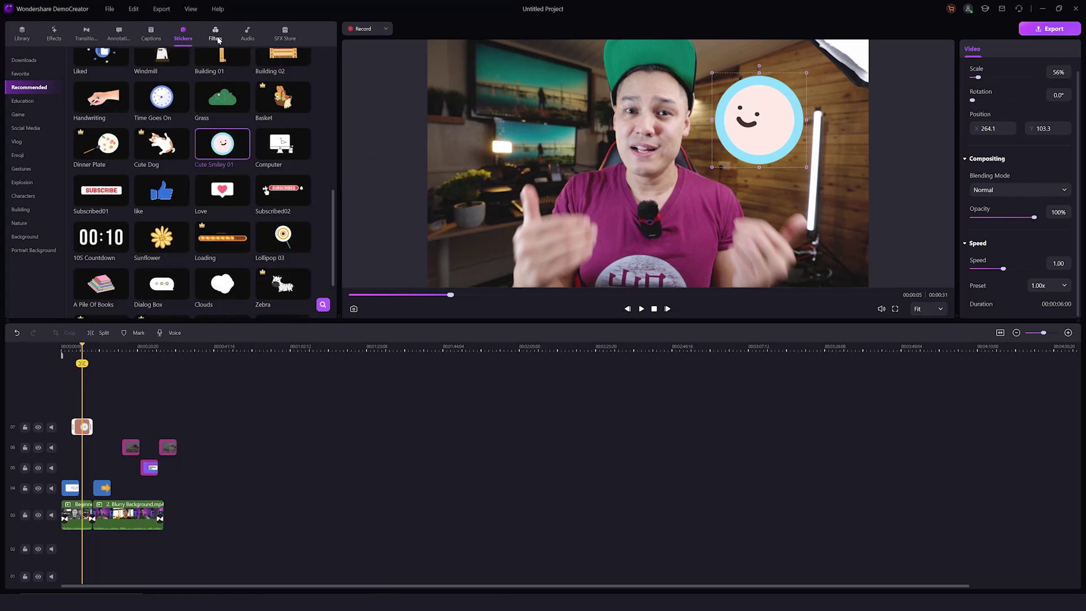
left_click(218, 39)
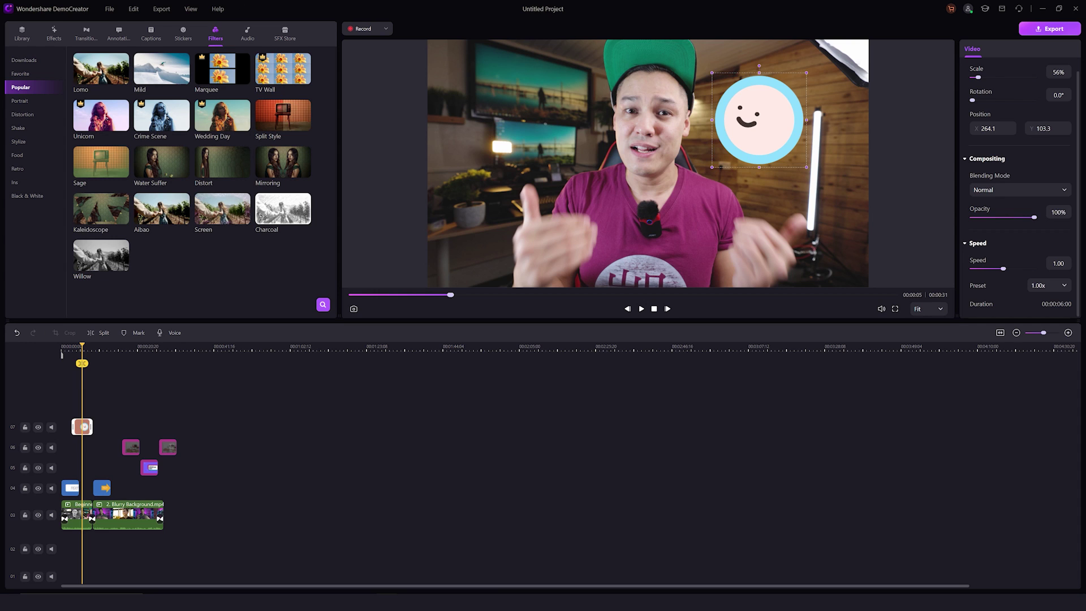
Apply the Charcoal filter to the main clip and play back the pencil-sketch result.
left_click(721, 168)
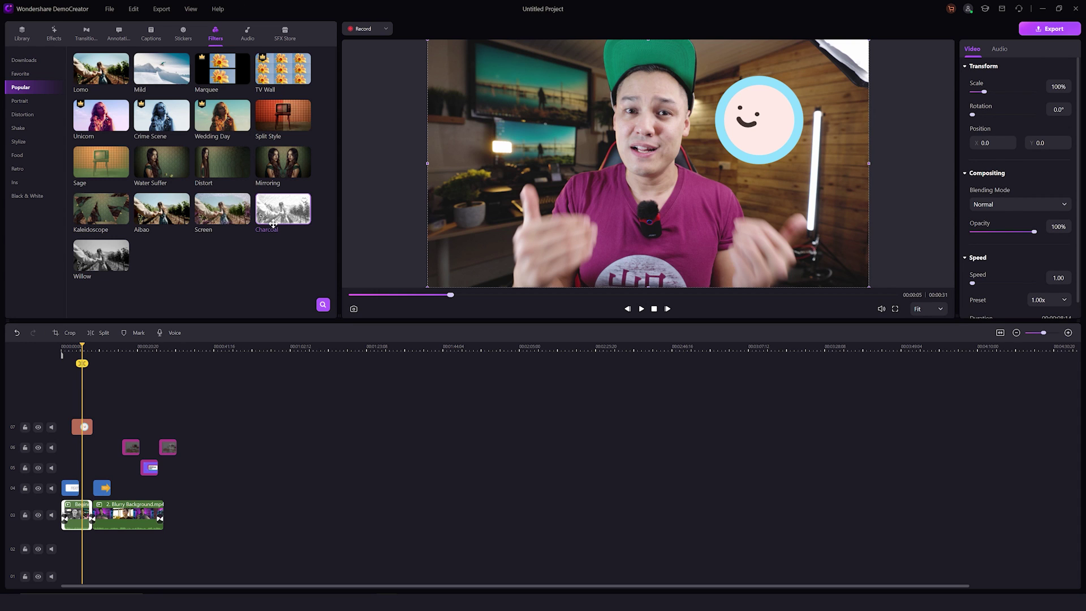
left_click_drag(280, 218, 84, 514)
left_click(642, 309)
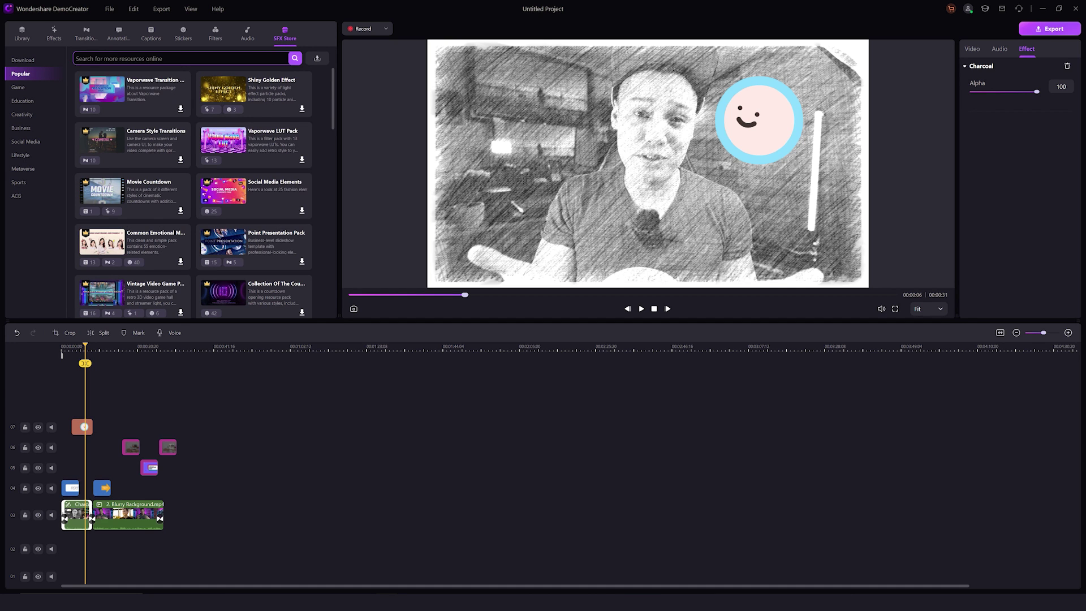
Download the A Few Moments Later pack from the SFX Store.
scroll(302, 226, "down", 4)
left_click(302, 223)
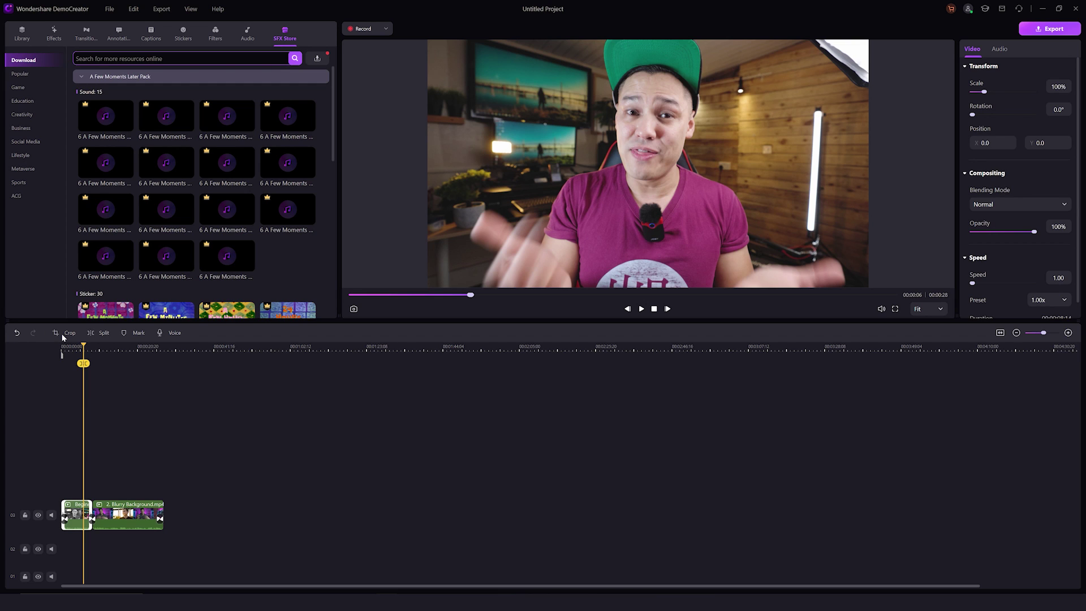
Crop the opening clip to a tighter 16:9 frame of 2737x1540.
left_click(63, 334)
left_click_drag(399, 188, 481, 233)
left_click_drag(607, 315, 608, 277)
left_click(634, 420)
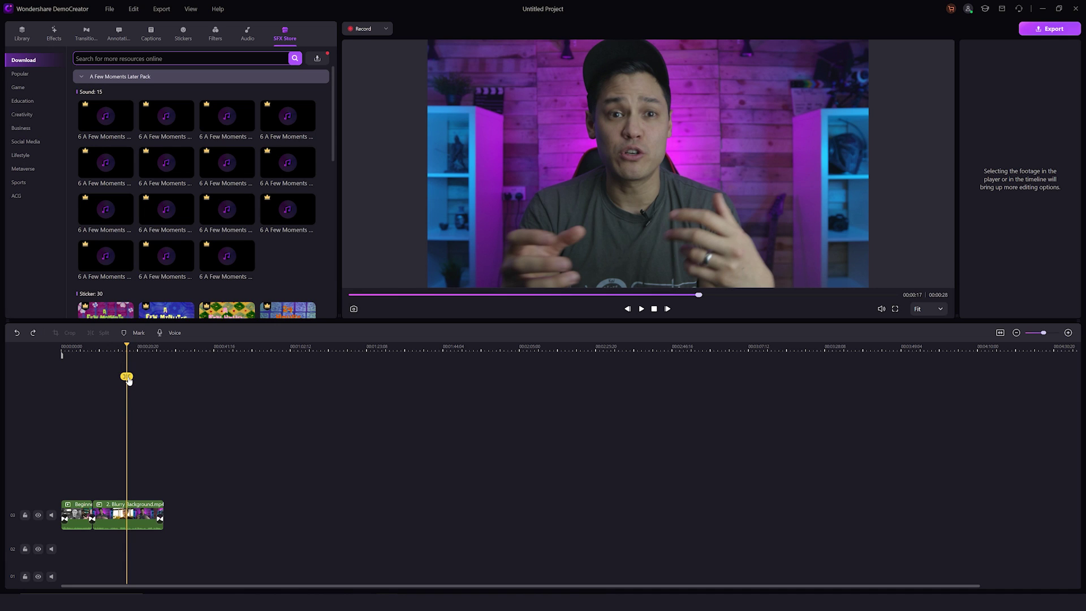
left_click(123, 509)
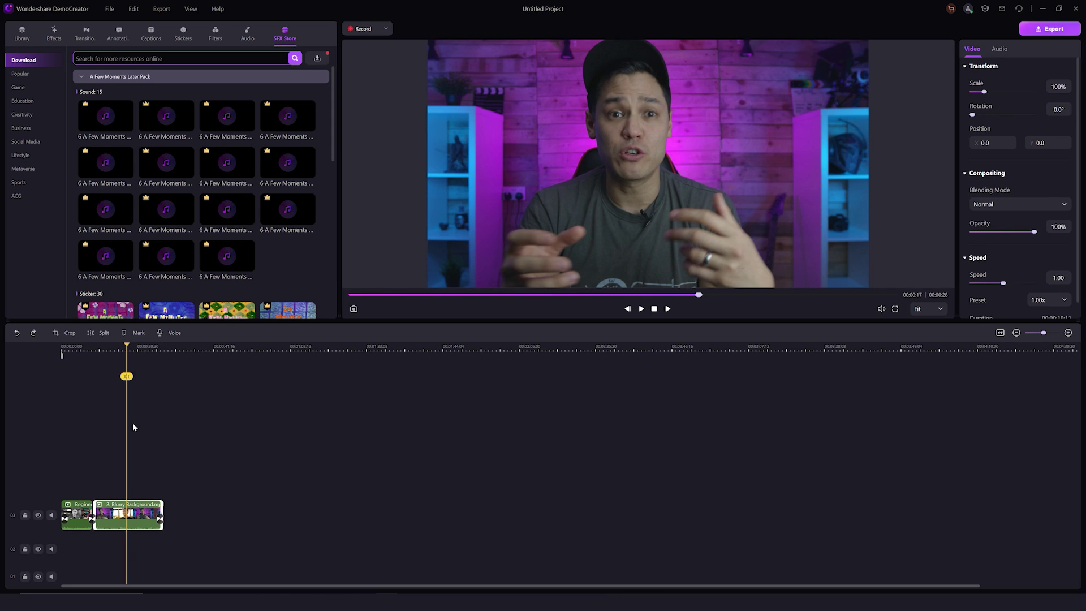
Split the Blurry Background clip at two playhead positions.
left_click(99, 333)
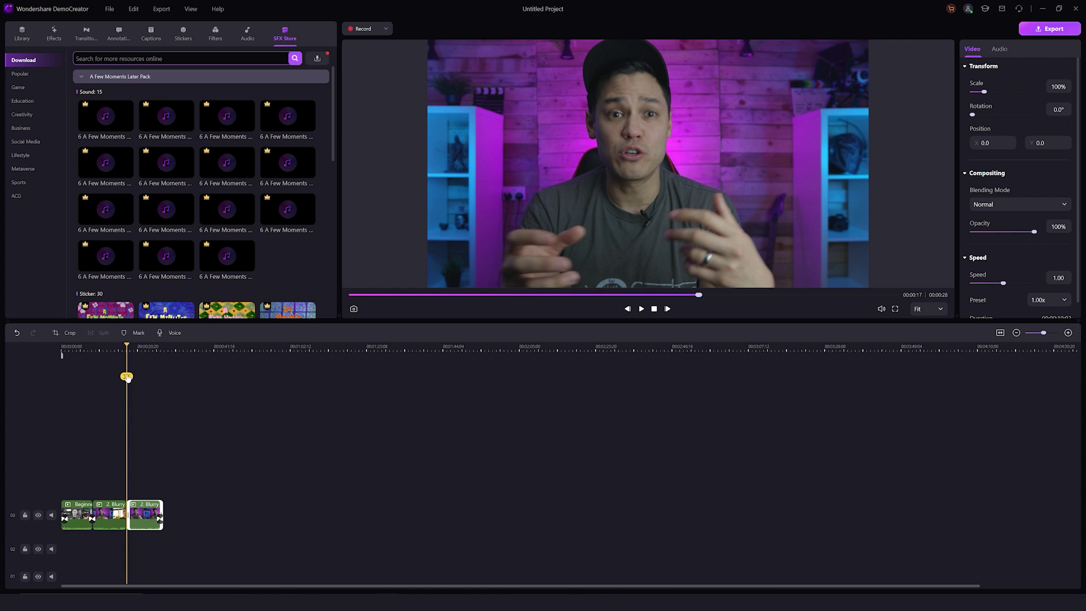
left_click_drag(127, 378, 144, 378)
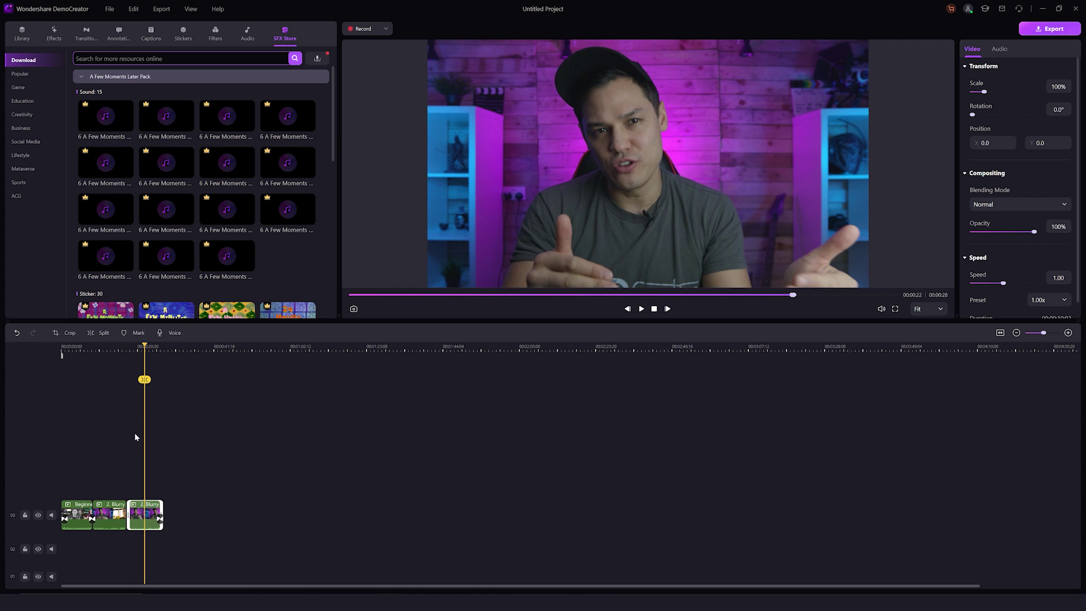
left_click(144, 382)
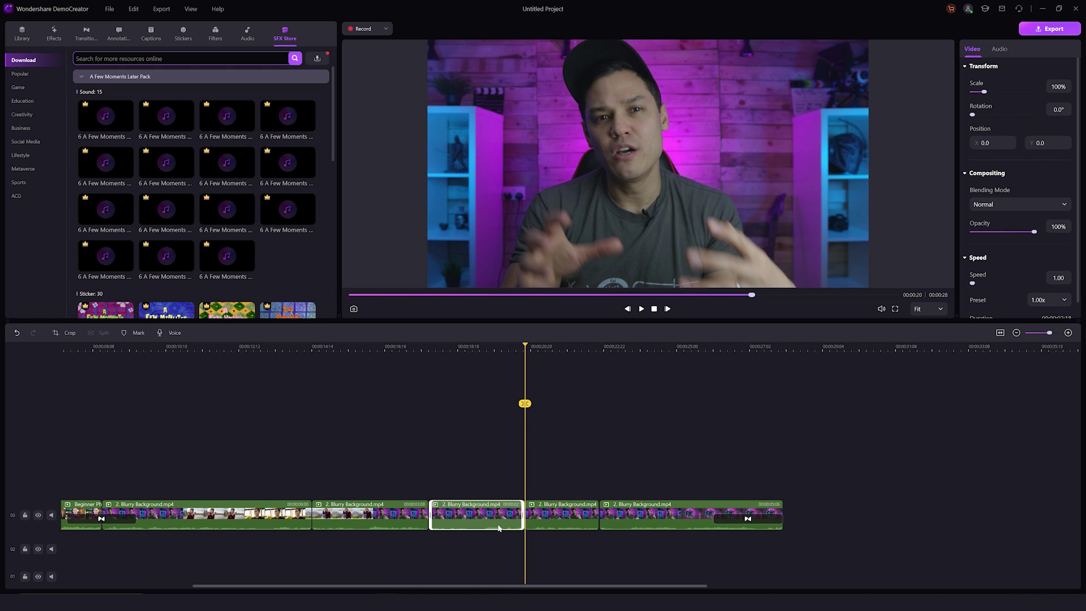
Delete the middle piece and slide the later clips left to close the gap.
key("Delete")
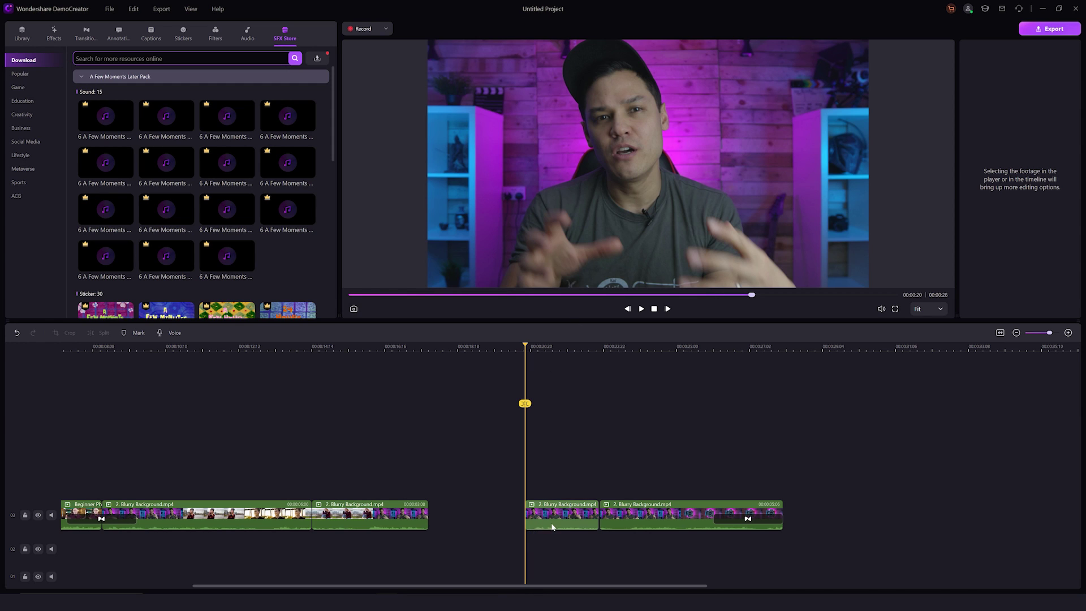
left_click_drag(554, 526, 459, 524)
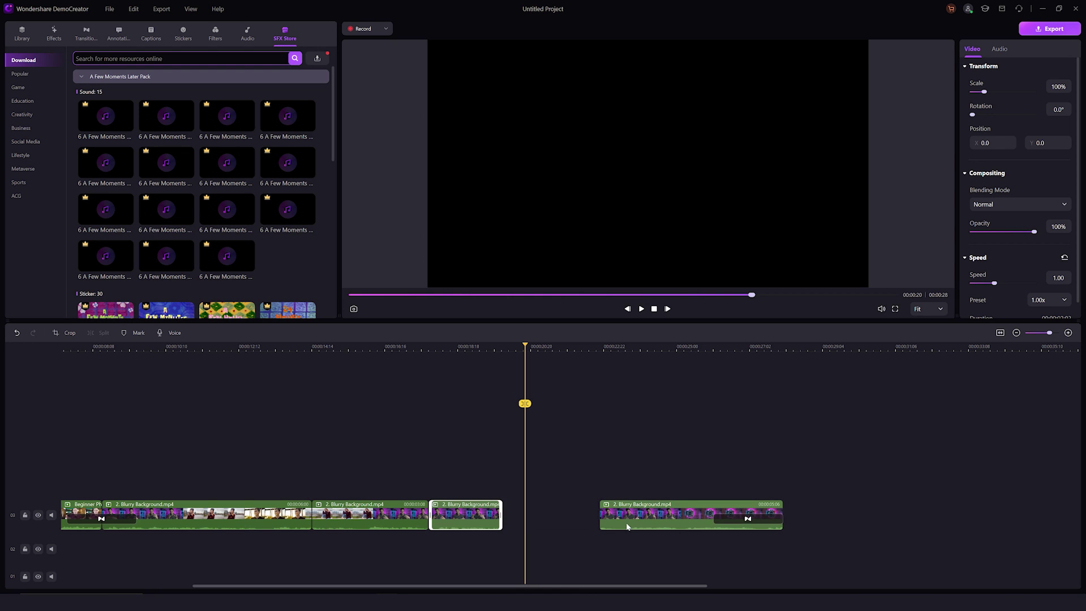
left_click_drag(627, 525, 531, 524)
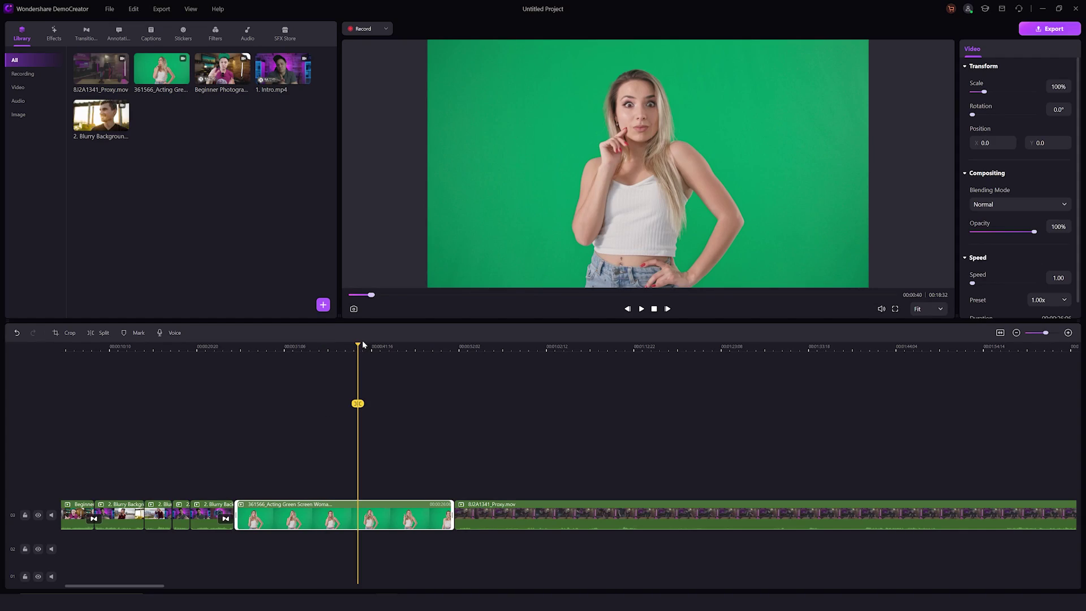
Move the playhead later on the timeline, to about 00:00:48.
left_click(401, 349)
left_click(427, 347)
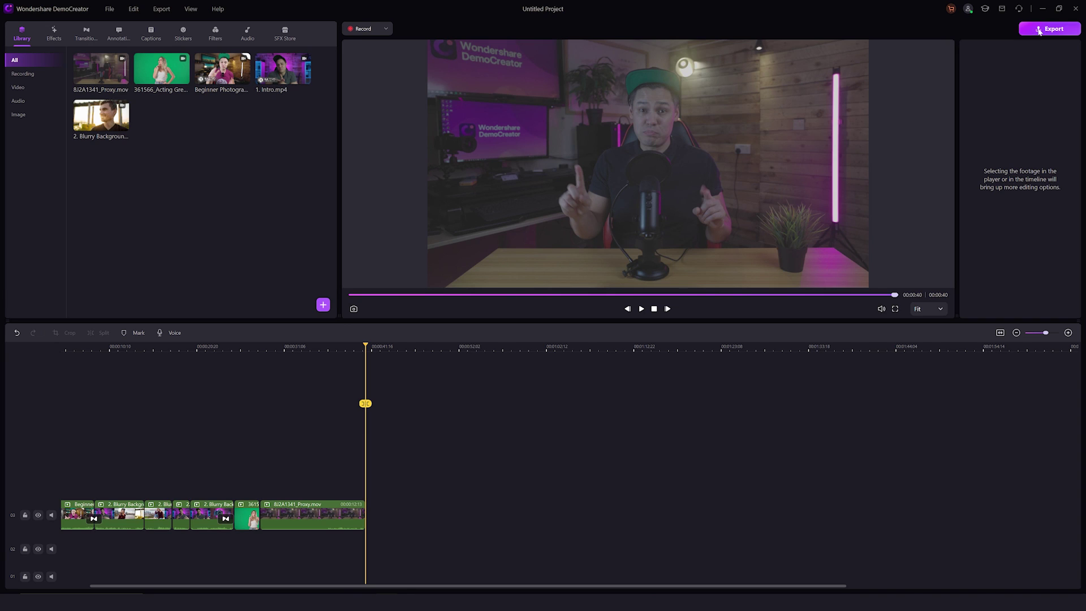
Export My Project as MP4 at 1280*720, 24 fps, into Beginners Guide Tutorial 3.
left_click(1039, 32)
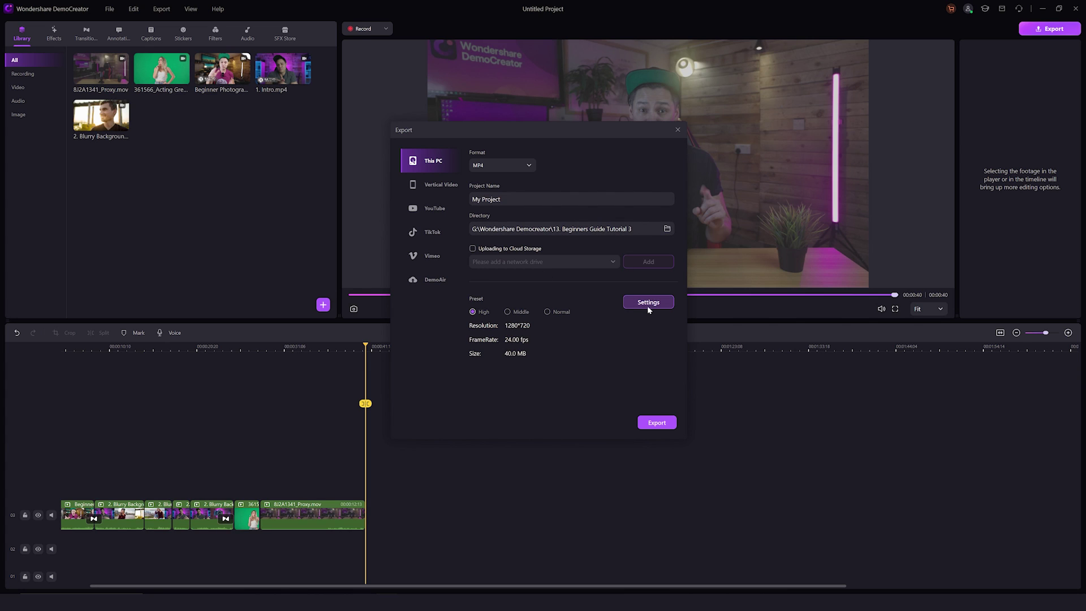
left_click(647, 306)
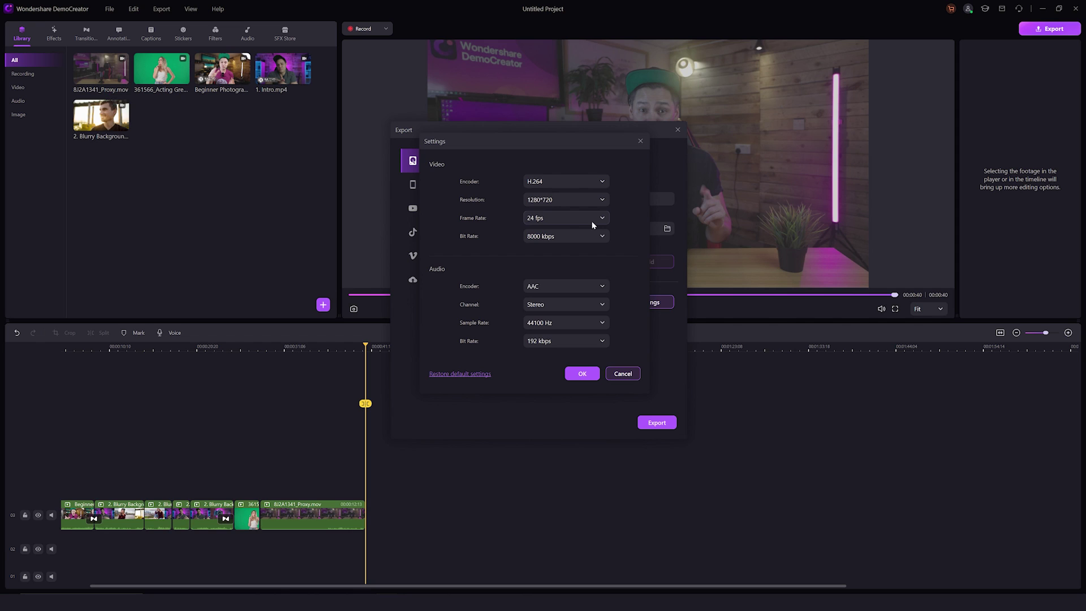
left_click(582, 373)
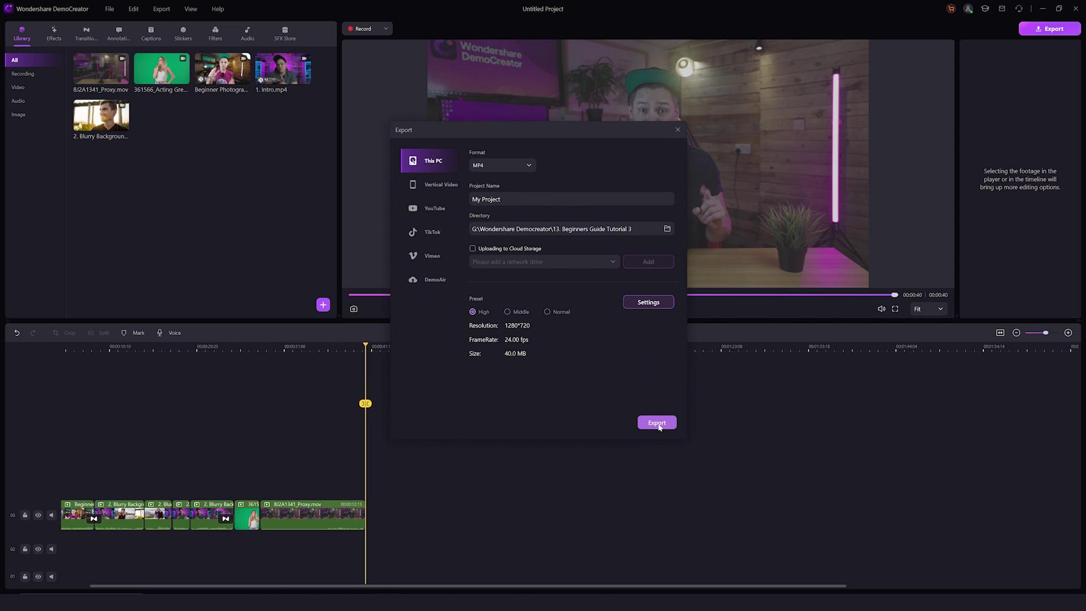
left_click(657, 424)
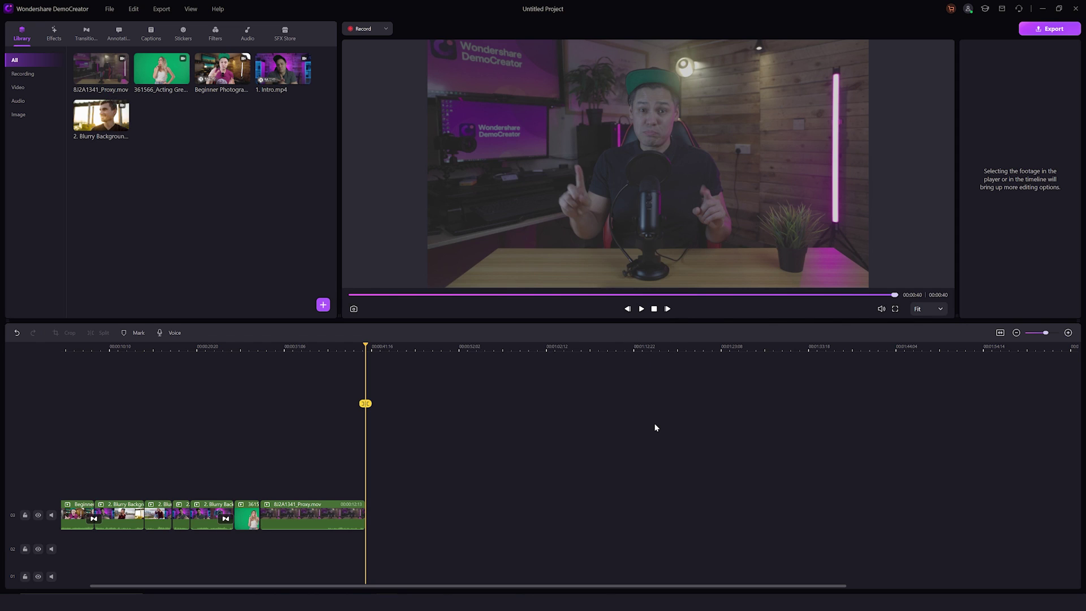